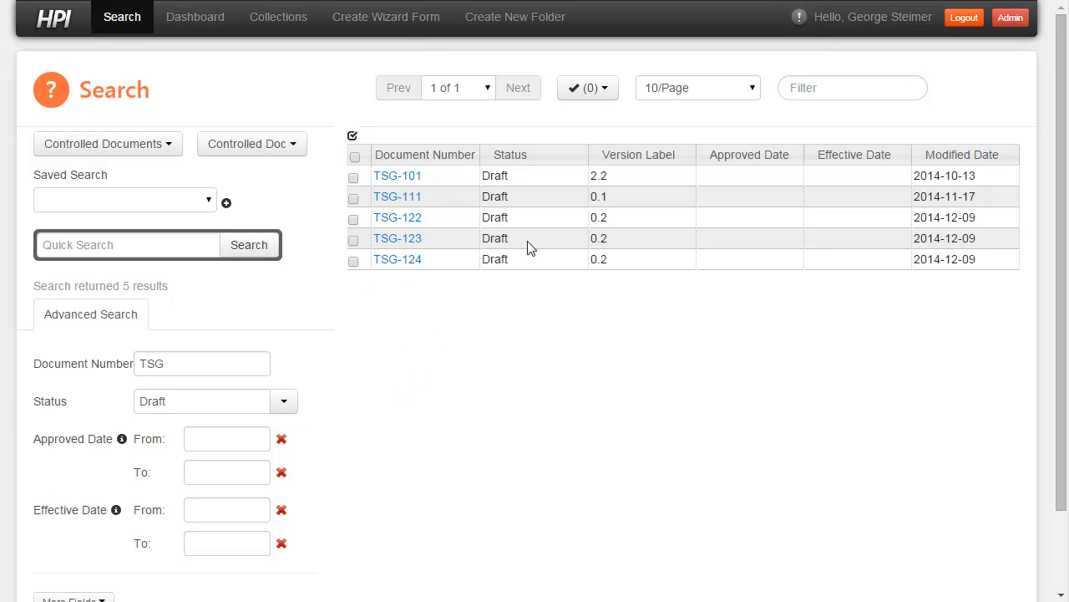
Step: Create a wizard form from documents TSG-122 and TSG-123 using the Simple CR template
{"action": "left_click", "coordinate": [353, 219]}
{"action": "left_click", "coordinate": [353, 240]}
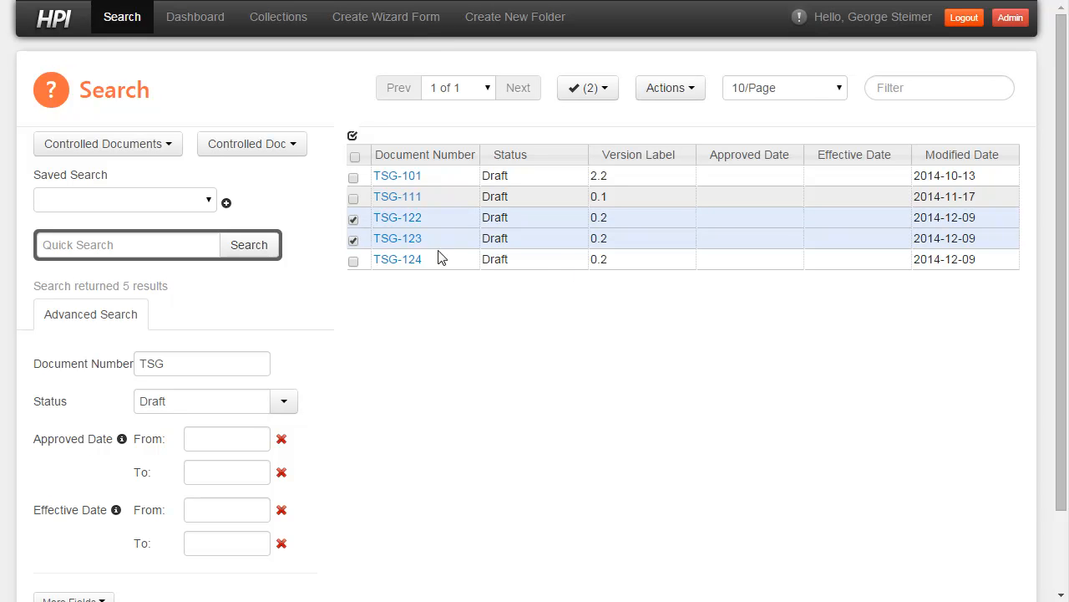
{"action": "left_click", "coordinate": [677, 90]}
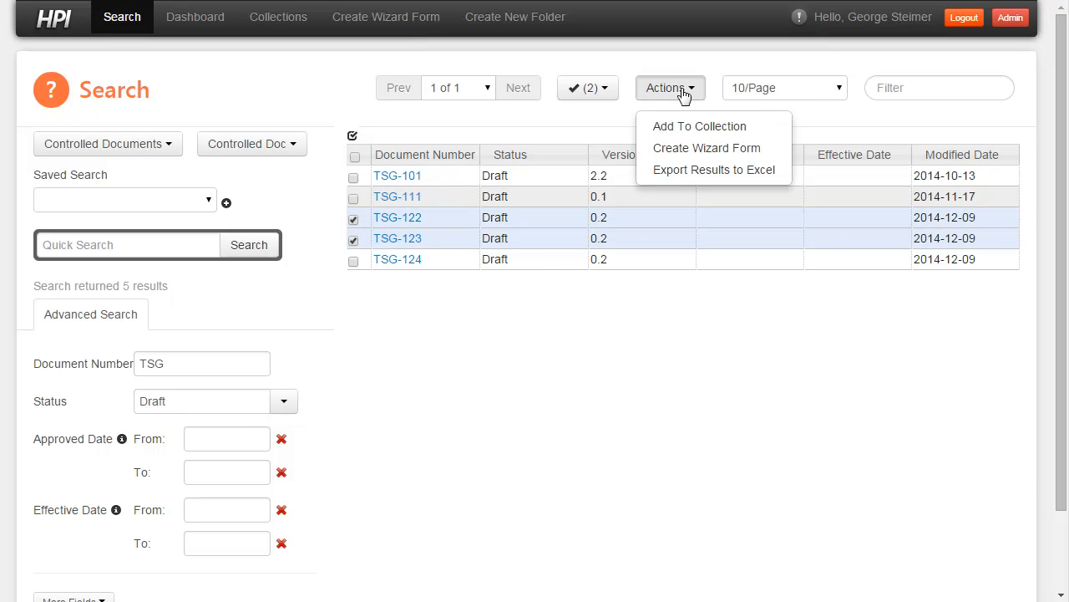
{"action": "left_click", "coordinate": [688, 148]}
{"action": "left_click", "coordinate": [463, 108]}
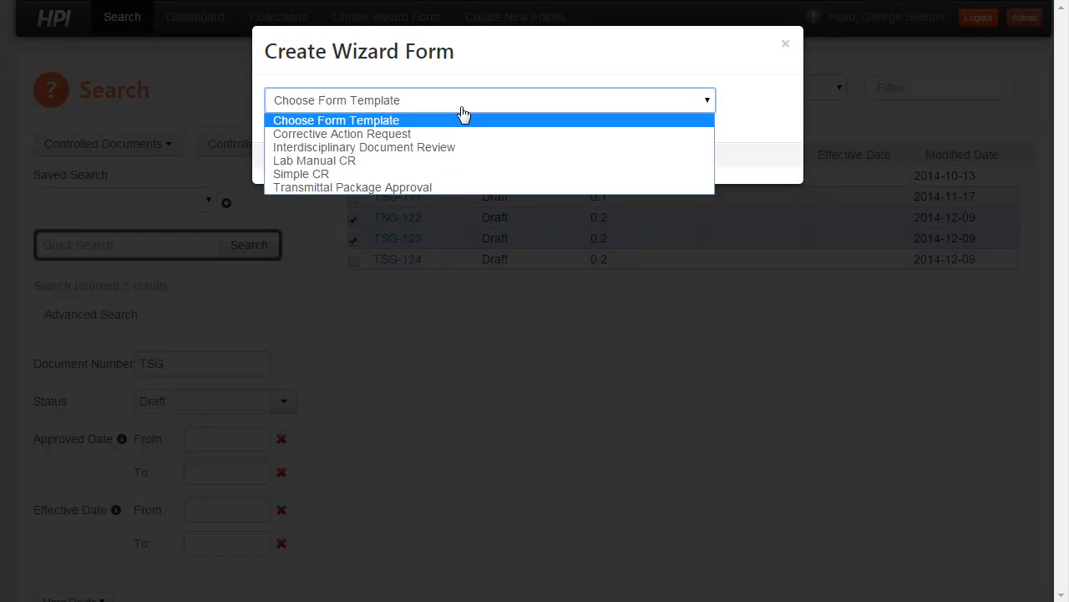
{"action": "left_click", "coordinate": [459, 182]}
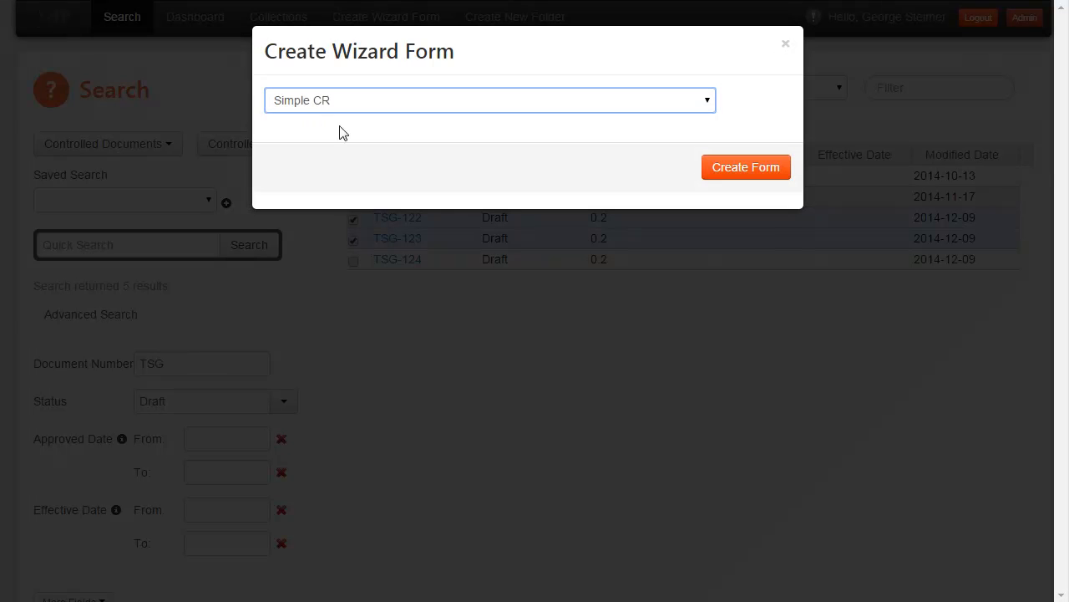
{"action": "left_click", "coordinate": [723, 171]}
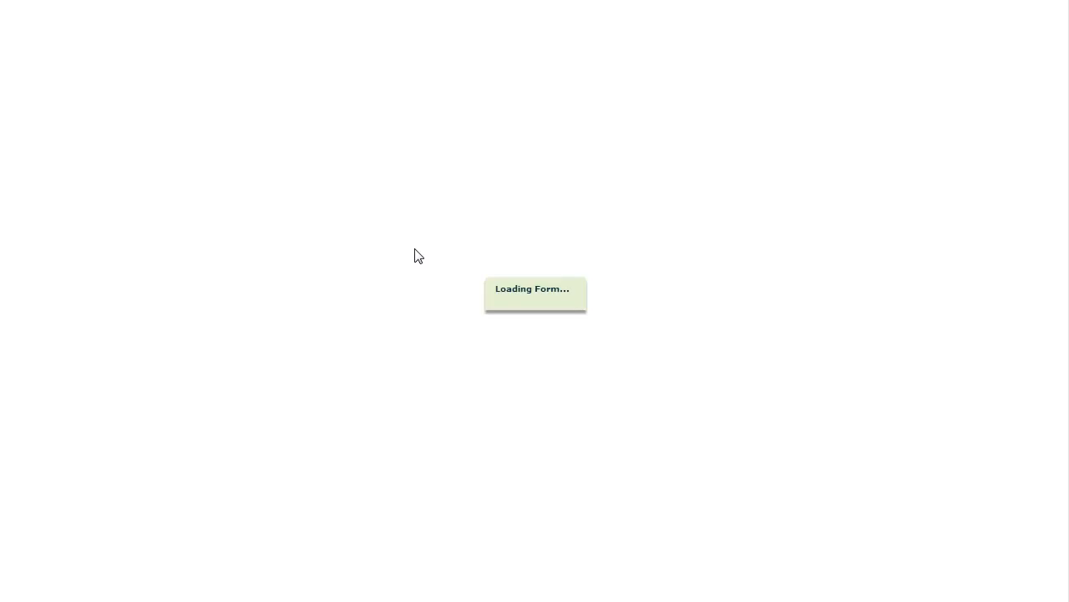
Step: Complete the CR Properties with Low priority, target closure date 12/09/2014, no Regulatory Affairs approval, and Document as the type of change
{"action": "left_click", "coordinate": [347, 154]}
{"action": "left_click", "coordinate": [410, 178]}
{"action": "left_click", "coordinate": [461, 237]}
{"action": "left_click", "coordinate": [346, 224]}
{"action": "left_click", "coordinate": [425, 254]}
{"action": "left_click", "coordinate": [425, 292]}
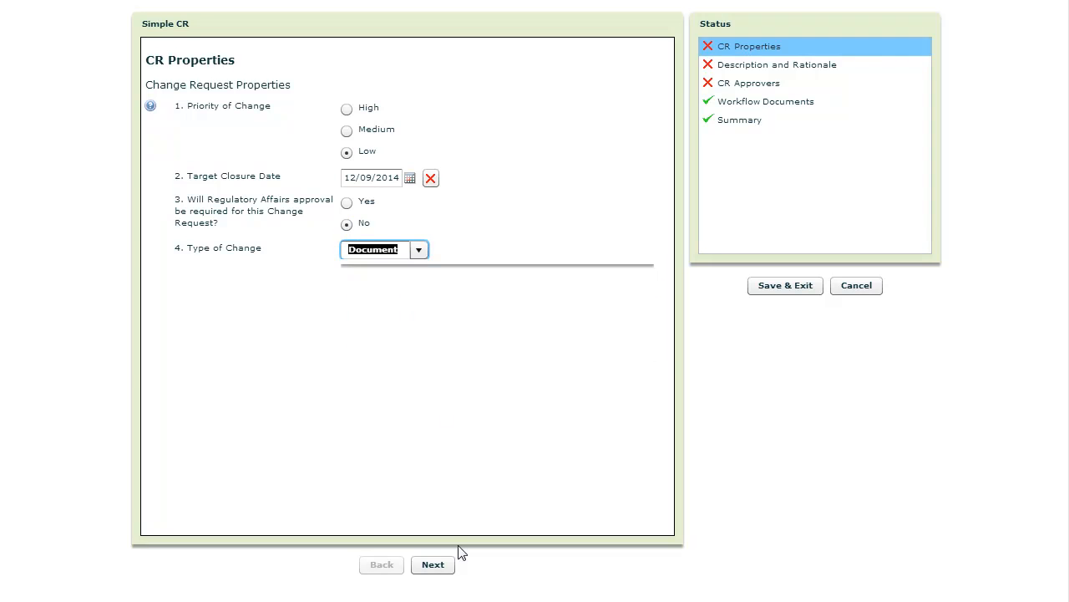
{"action": "left_click", "coordinate": [438, 568]}
Step: Choose to enter the description and rationale as text in this form, with no other supporting documents to attach
{"action": "left_click", "coordinate": [347, 87]}
{"action": "left_click", "coordinate": [347, 159]}
{"action": "left_click", "coordinate": [435, 564]}
Step: Enter "demo description of change" as the description and "rationale of change" as the rationale
{"action": "left_click", "coordinate": [367, 144]}
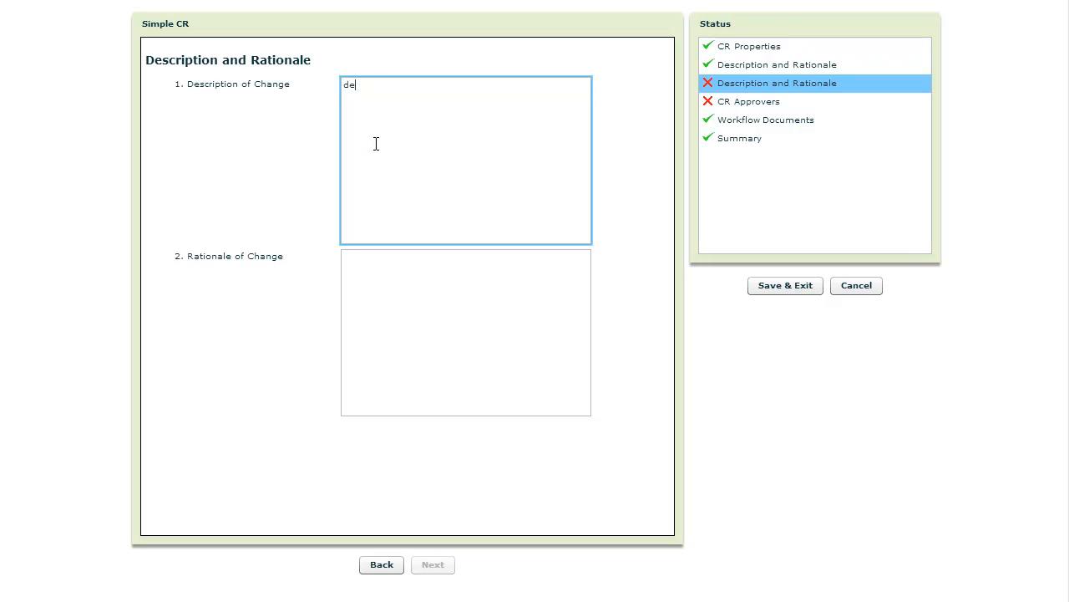
{"action": "type", "text": "demo description of change"}
{"action": "key", "text": "Tab"}
{"action": "type", "text": "r"}
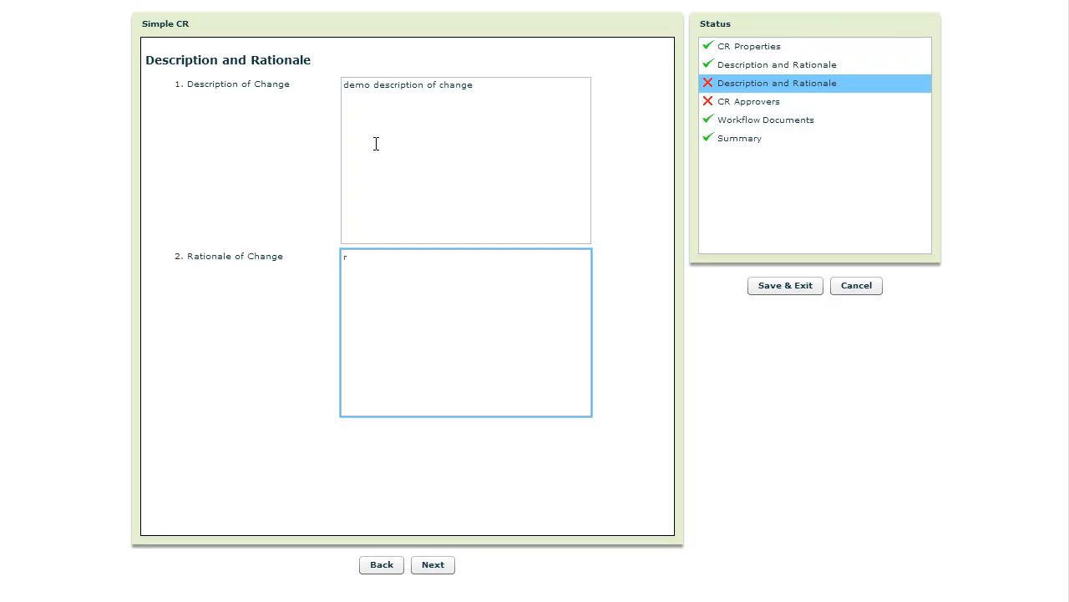
{"action": "type", "text": "ationale of change"}
{"action": "left_click", "coordinate": [438, 565]}
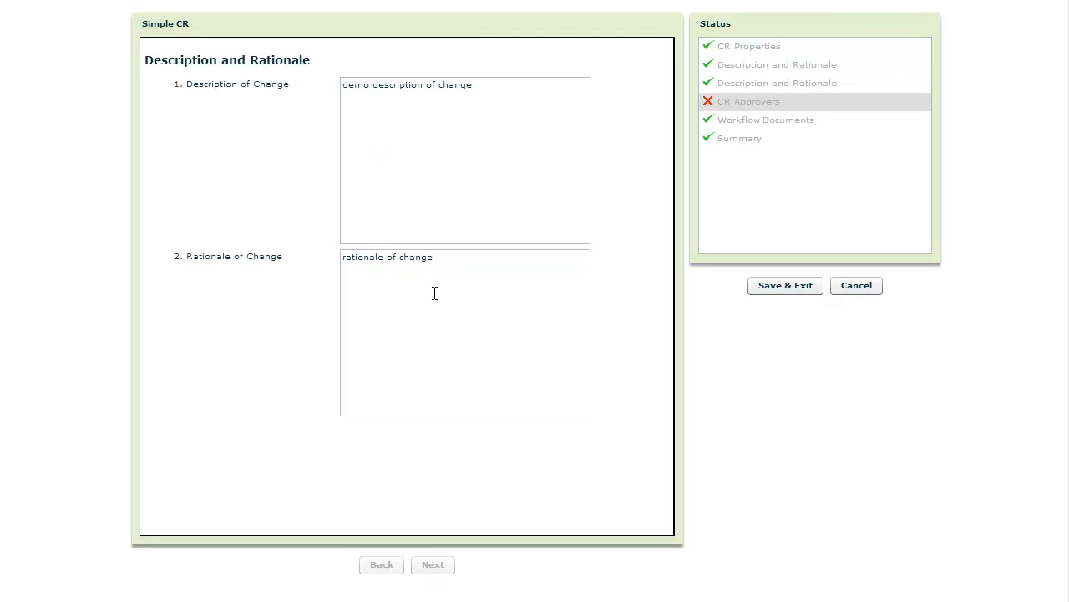
Step: Filter the available approvers by "Dw", add the matching person as change request approver, and decline additional notifications
{"action": "left_click", "coordinate": [433, 134]}
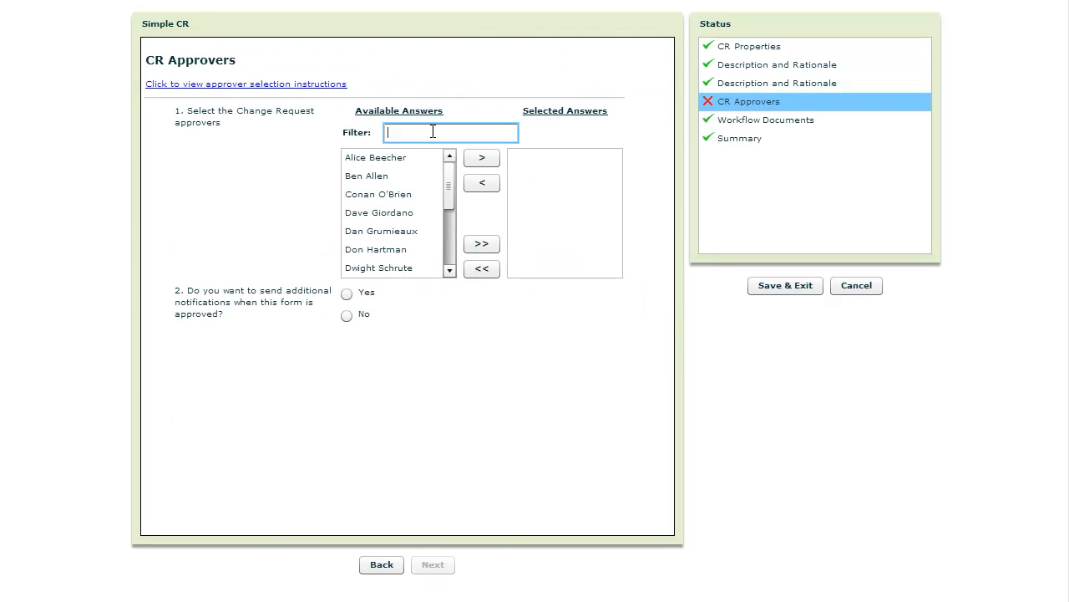
{"action": "type", "text": "Dw"}
{"action": "left_click", "coordinate": [430, 162]}
{"action": "left_click", "coordinate": [482, 158]}
{"action": "left_click", "coordinate": [347, 316]}
Step: Search for TSG-124 in the workflow documents section and add TSG-124-0.2 to the form
{"action": "left_click", "coordinate": [753, 121]}
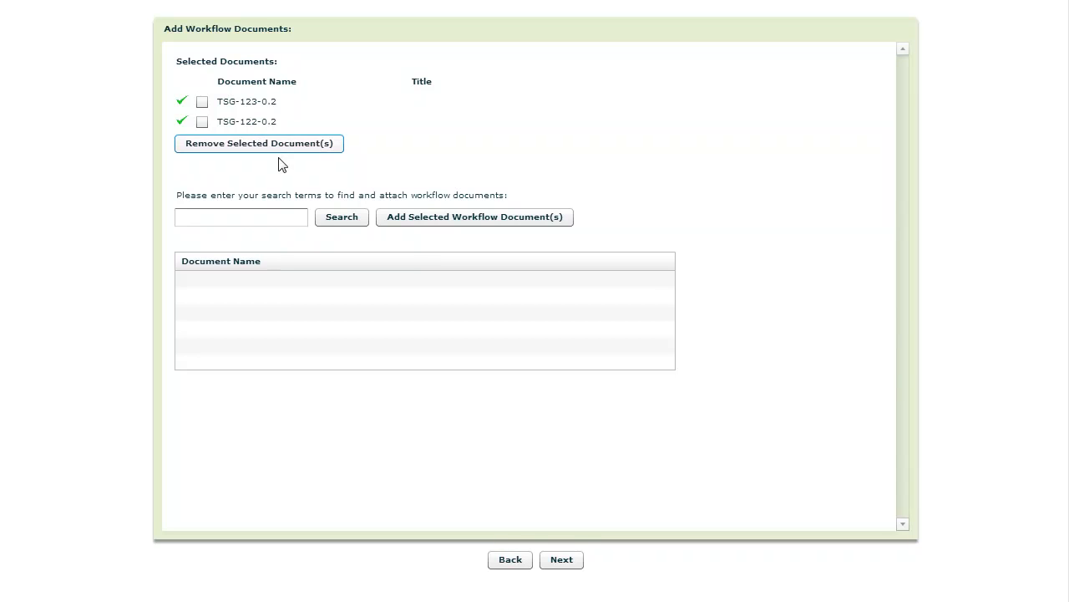
{"action": "left_click", "coordinate": [255, 218]}
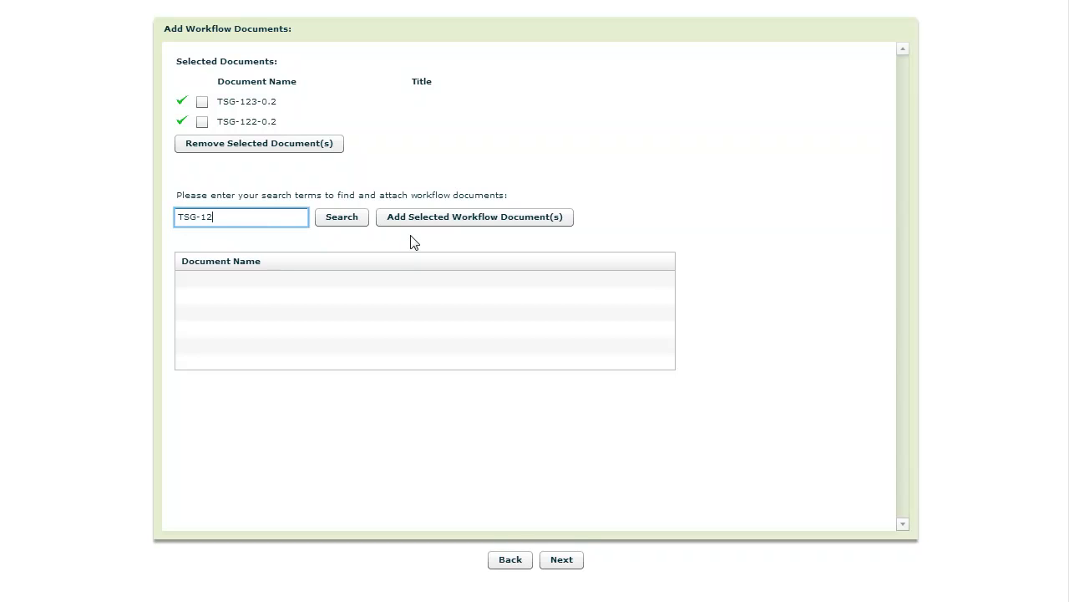
{"action": "left_click", "coordinate": [345, 220]}
{"action": "left_click", "coordinate": [222, 281]}
{"action": "left_click", "coordinate": [432, 222]}
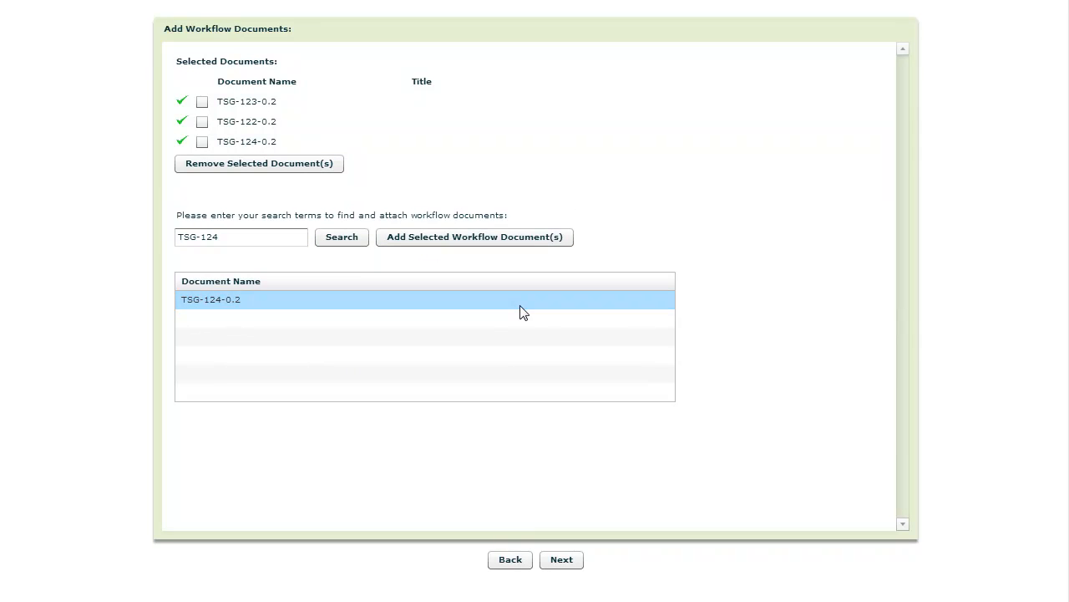
{"action": "left_click", "coordinate": [203, 124]}
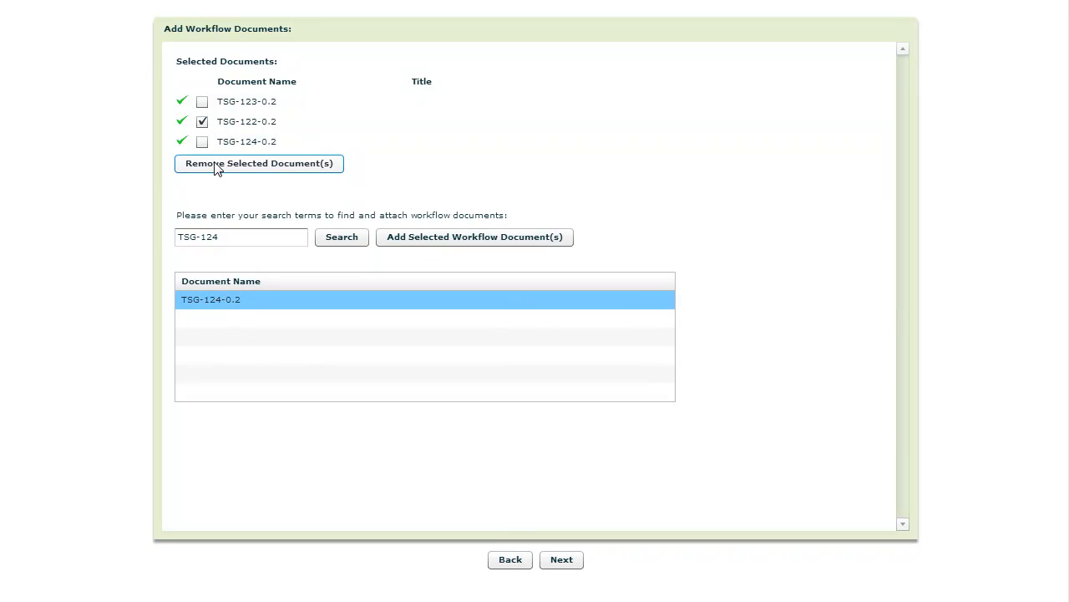
{"action": "left_click", "coordinate": [253, 163]}
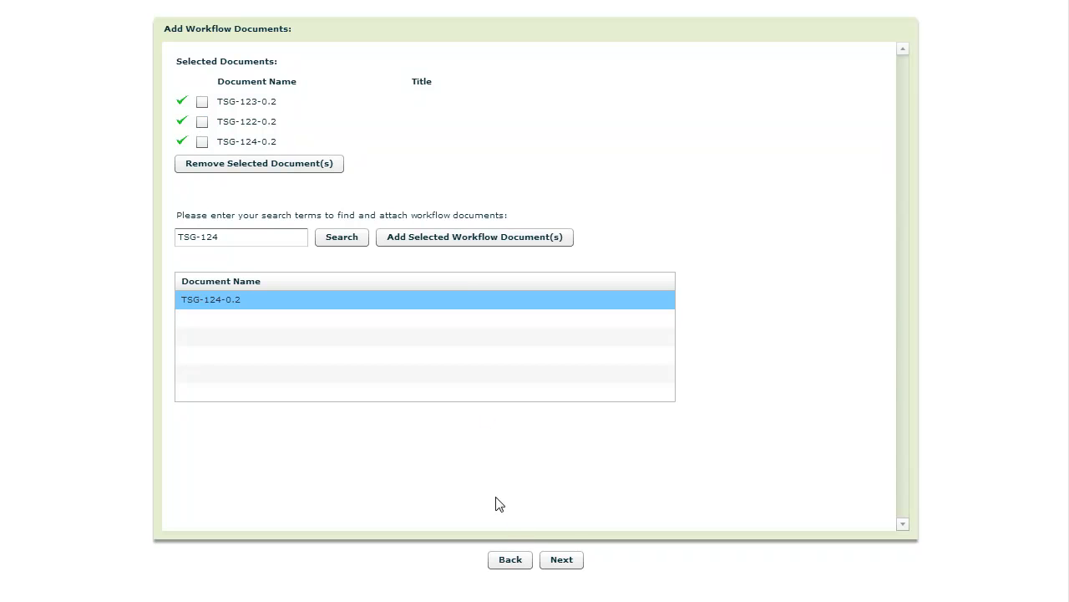
Step: Review the form summary and workflow summary, then finish the change request form
{"action": "left_click", "coordinate": [563, 559]}
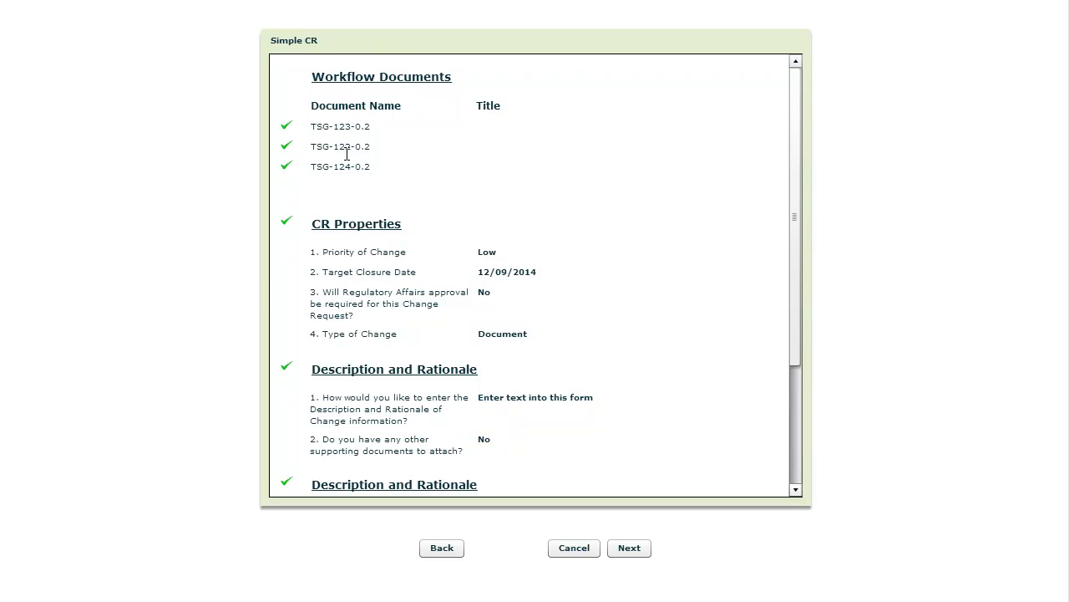
{"action": "scroll", "coordinate": [797, 200], "scroll_direction": "down", "scroll_amount": 3}
{"action": "left_click", "coordinate": [626, 550]}
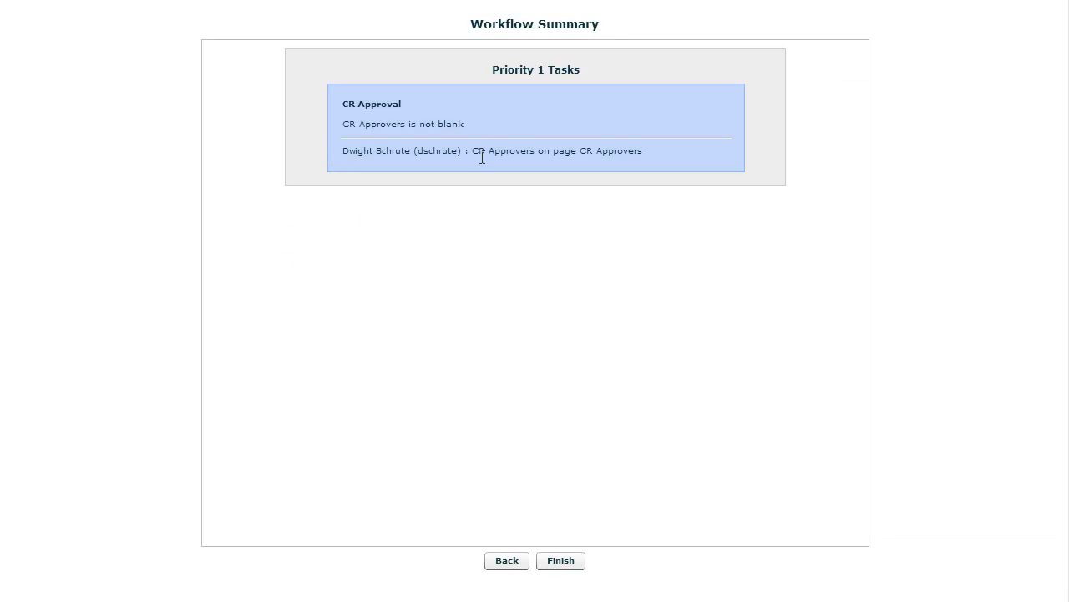
{"action": "left_click", "coordinate": [558, 561]}
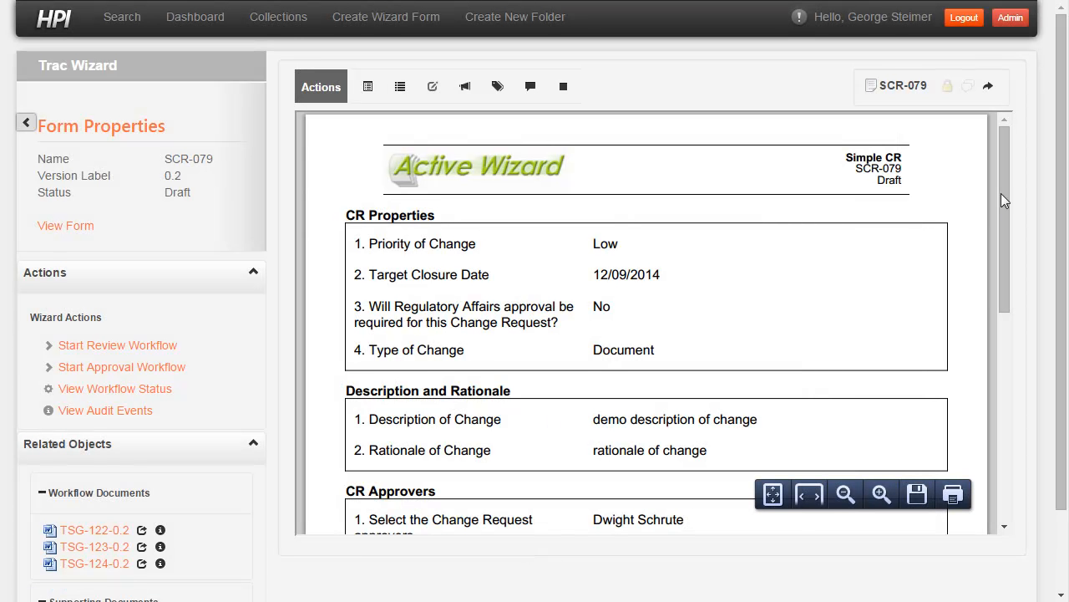
Step: Examine the new change request form and its related documents TSG-124, TSG-122 and TSG-123
{"action": "left_click_drag", "start_coordinate": [1005, 200], "coordinate": [1021, 168]}
{"action": "left_click", "coordinate": [131, 272]}
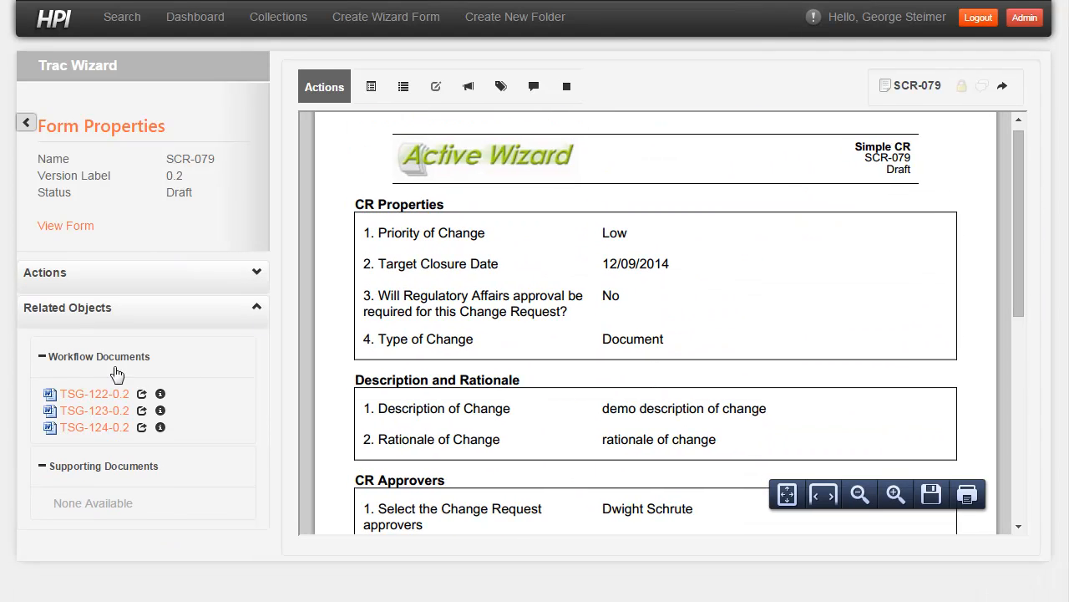
{"action": "left_click", "coordinate": [95, 431]}
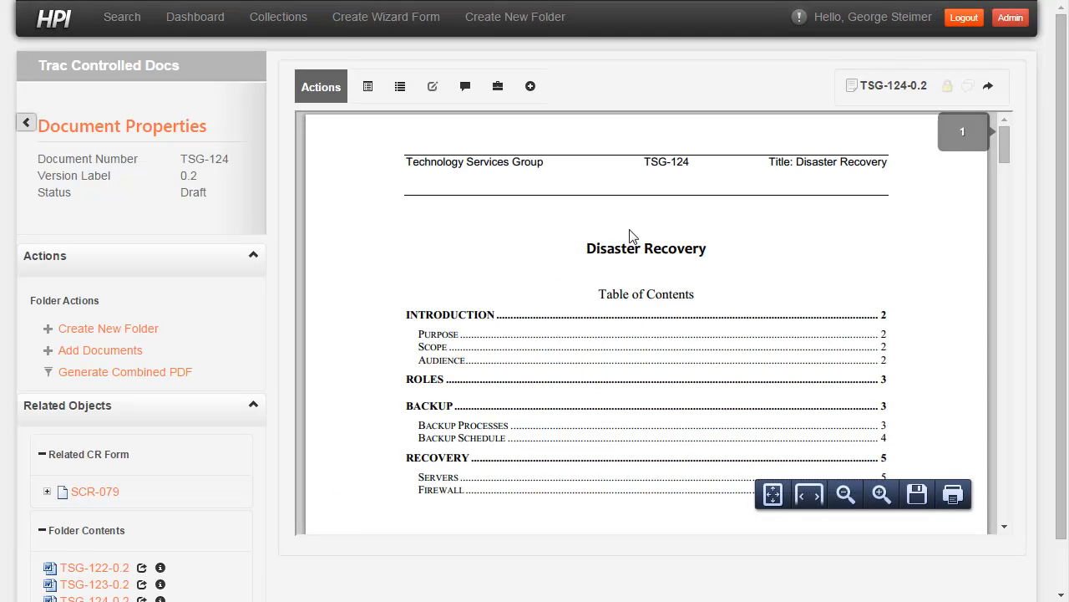
{"action": "left_click", "coordinate": [200, 267]}
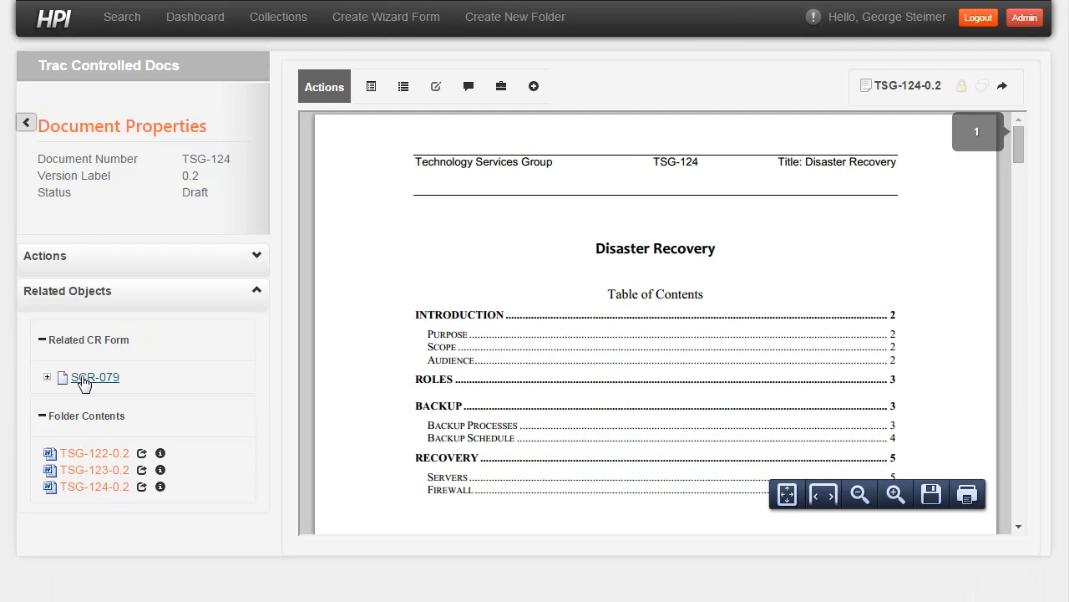
{"action": "left_click", "coordinate": [95, 453]}
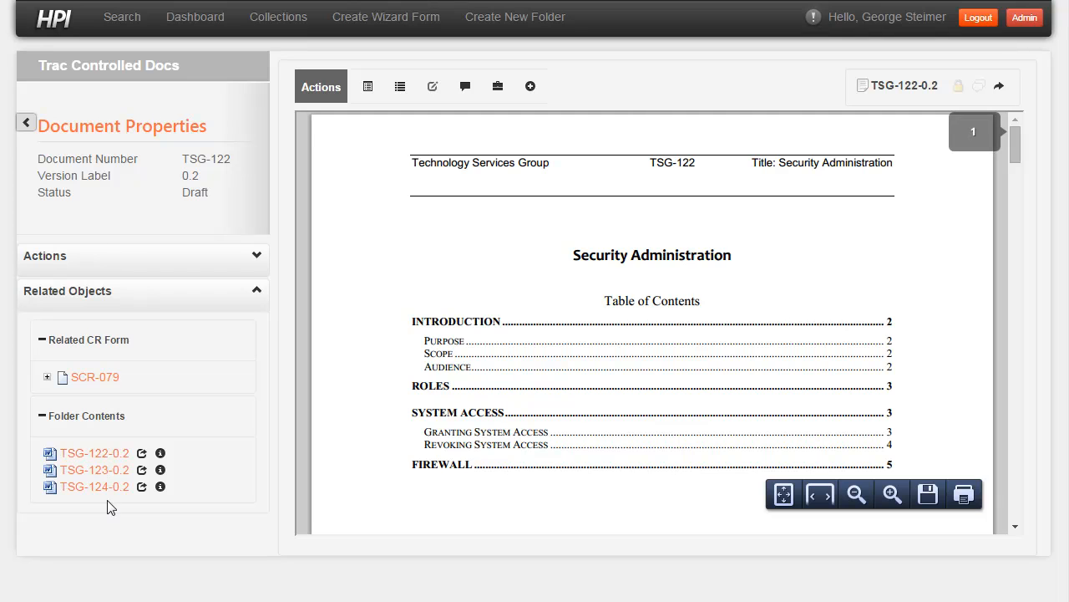
{"action": "left_click", "coordinate": [109, 488]}
{"action": "left_click", "coordinate": [108, 472]}
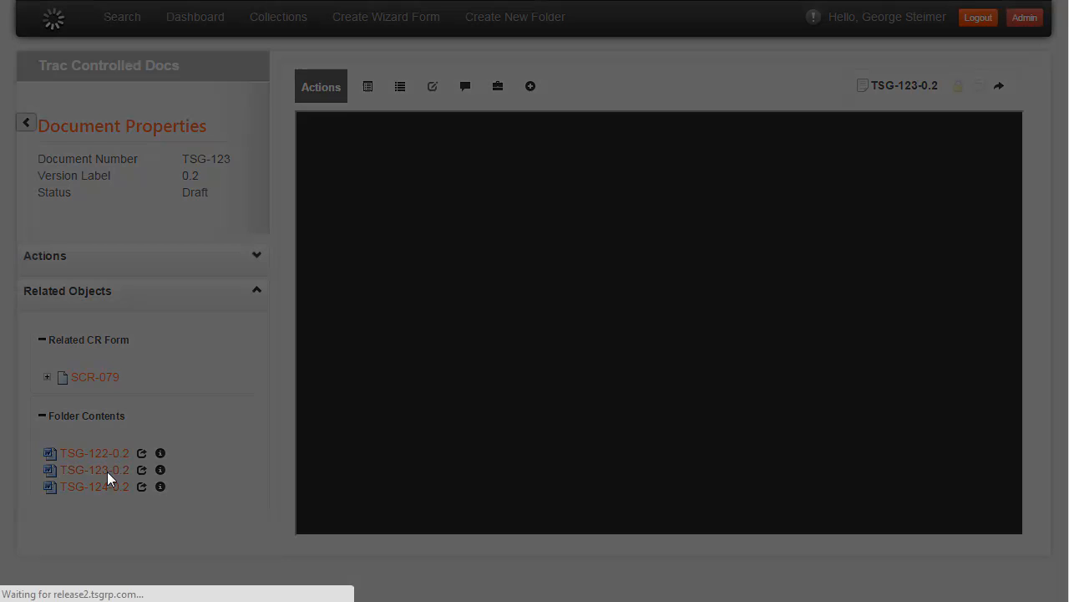
Step: Start the approval workflow for change request SCR-079 and check the status of its workflow document TSG-122
{"action": "left_click", "coordinate": [105, 378]}
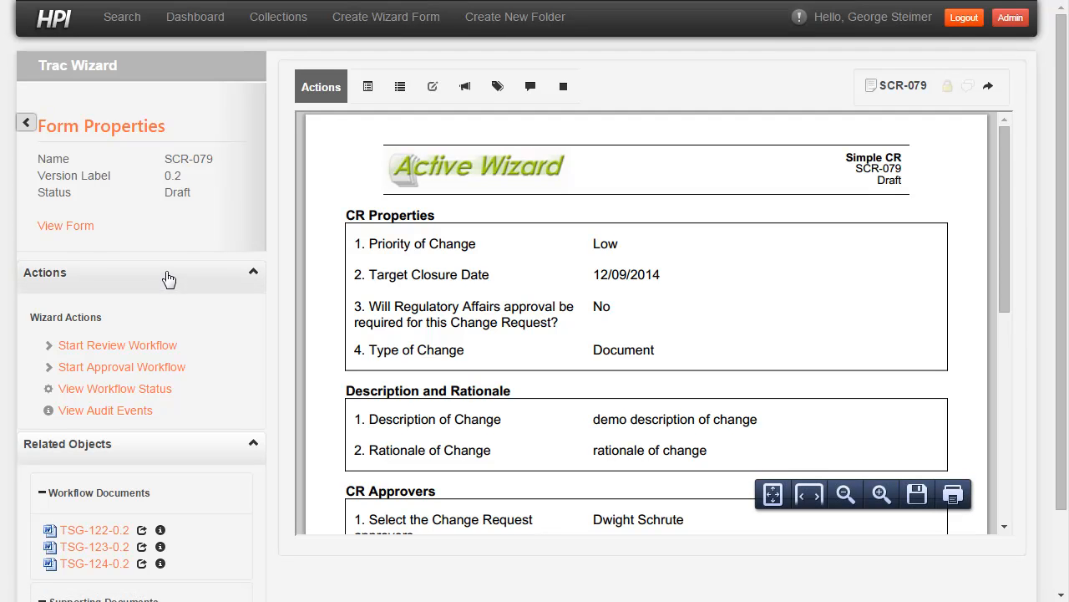
{"action": "left_click", "coordinate": [138, 373]}
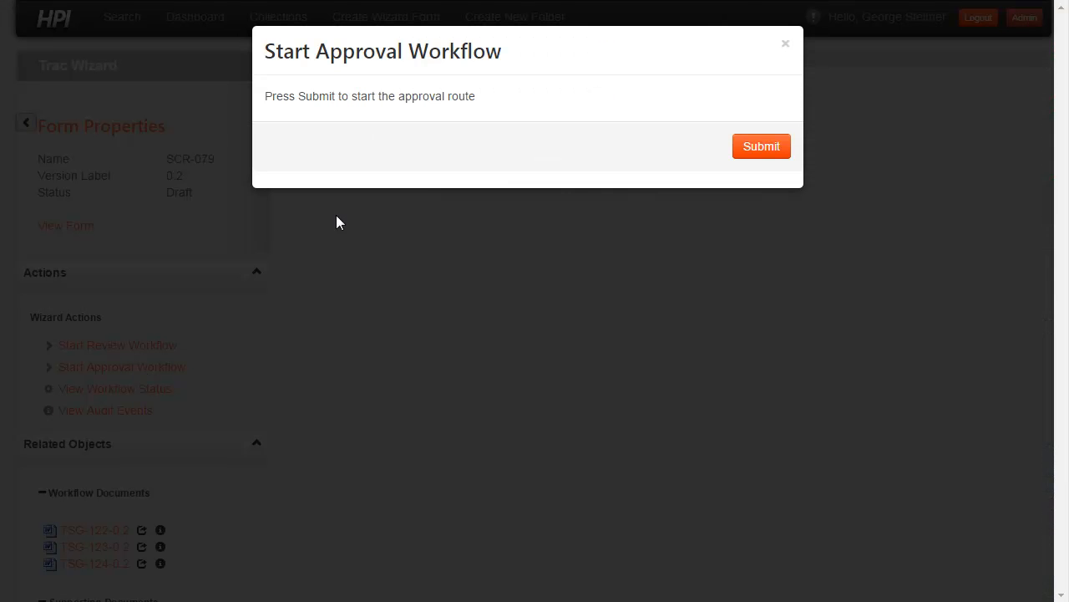
{"action": "left_click", "coordinate": [744, 151]}
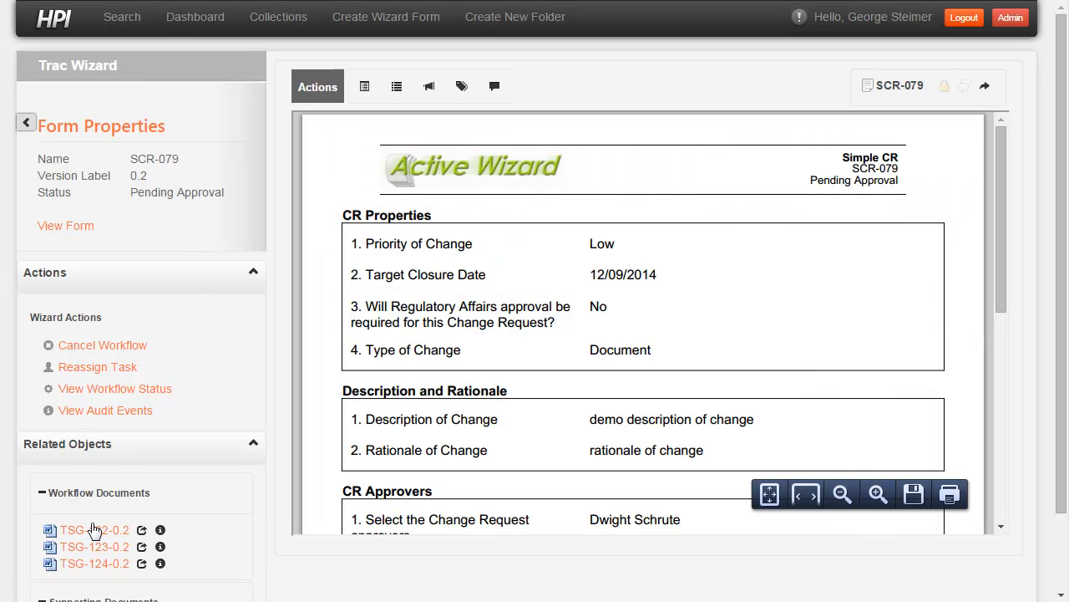
{"action": "left_click", "coordinate": [95, 529]}
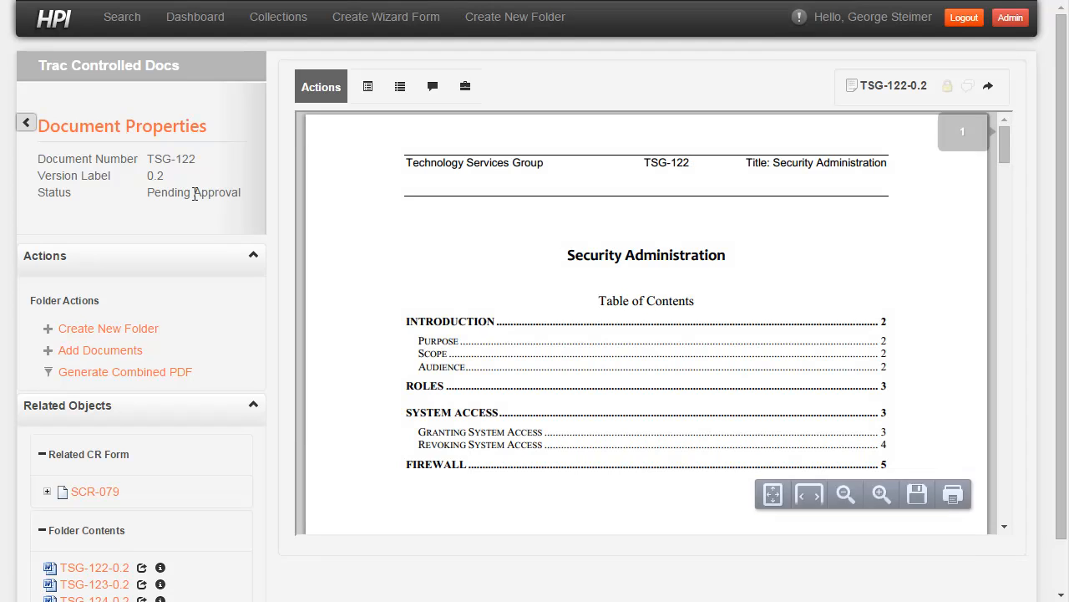
Step: Log out and log back in as the change request approver, entering the approver's username and account password
{"action": "left_click", "coordinate": [965, 18]}
{"action": "type", "text": "dschrute"}
{"action": "key", "text": "Tab"}
{"action": "type", "text": "*"}
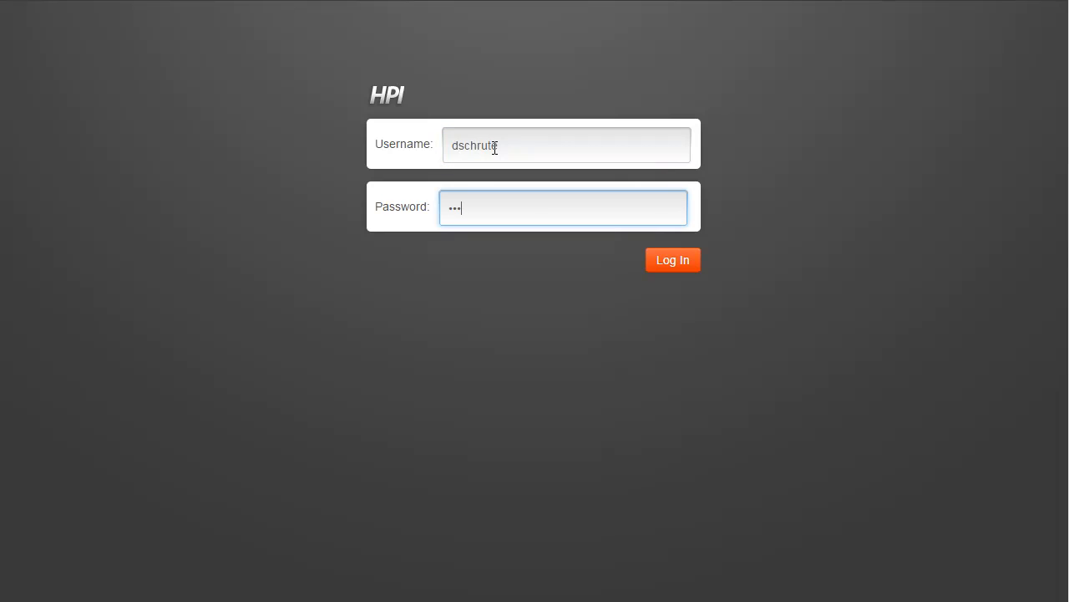
{"action": "key", "text": "Return"}
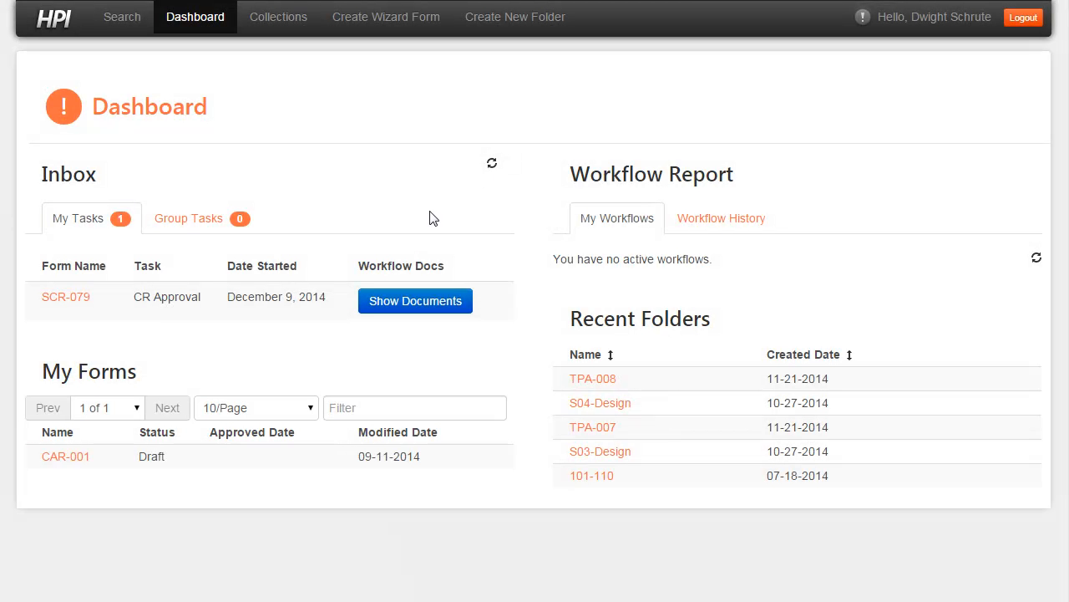
Step: Open the SCR-079 approval task from the inbox, review the form and documents TSG-122 and TSG-123, and return to the form
{"action": "left_click", "coordinate": [66, 298]}
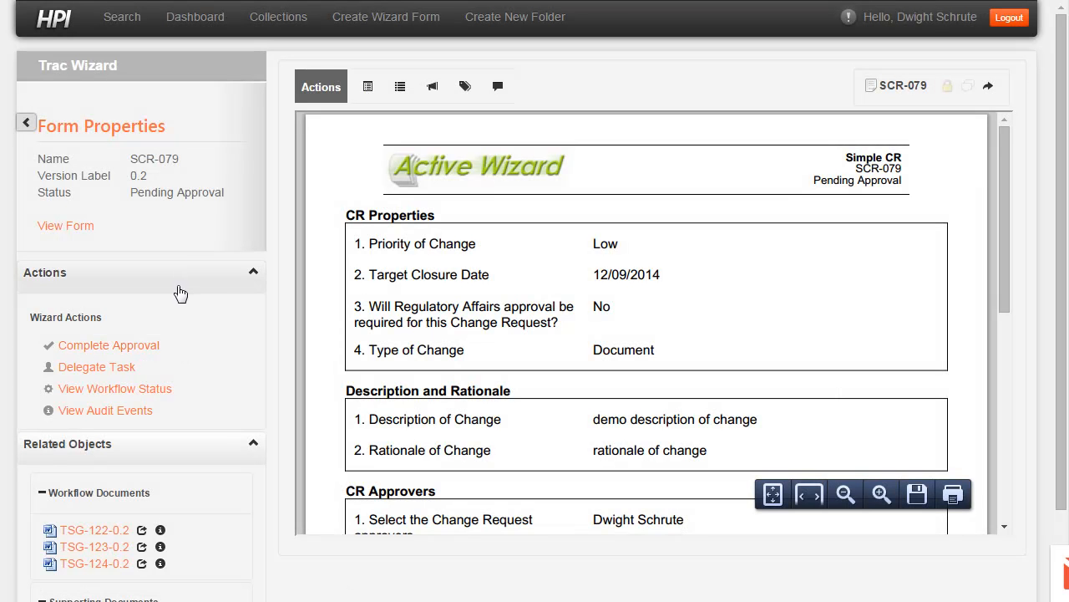
{"action": "scroll", "coordinate": [460, 289], "scroll_direction": "down", "scroll_amount": 1}
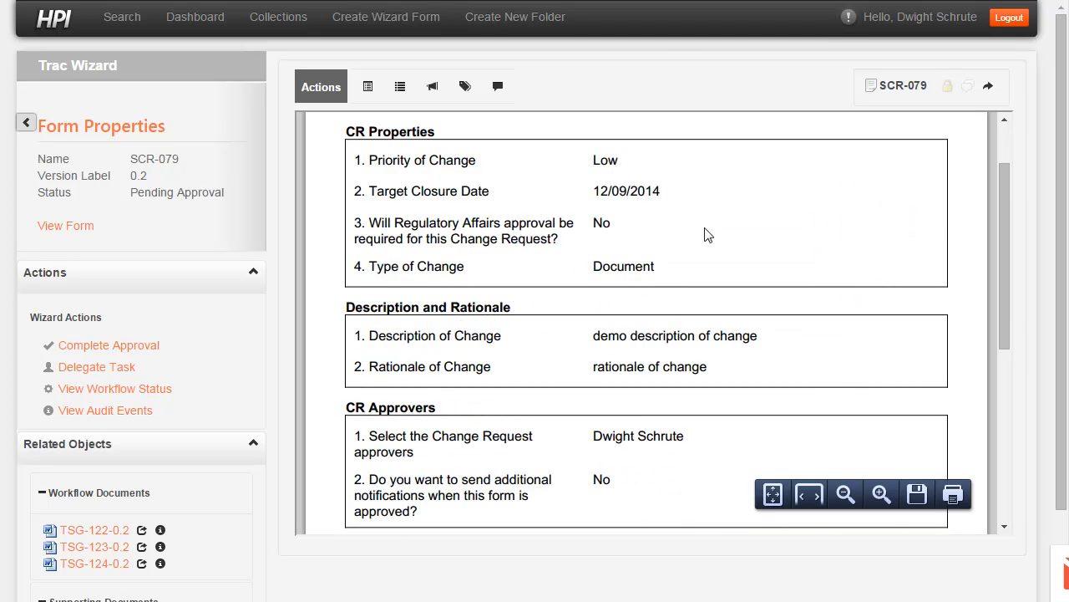
{"action": "left_click", "coordinate": [102, 532]}
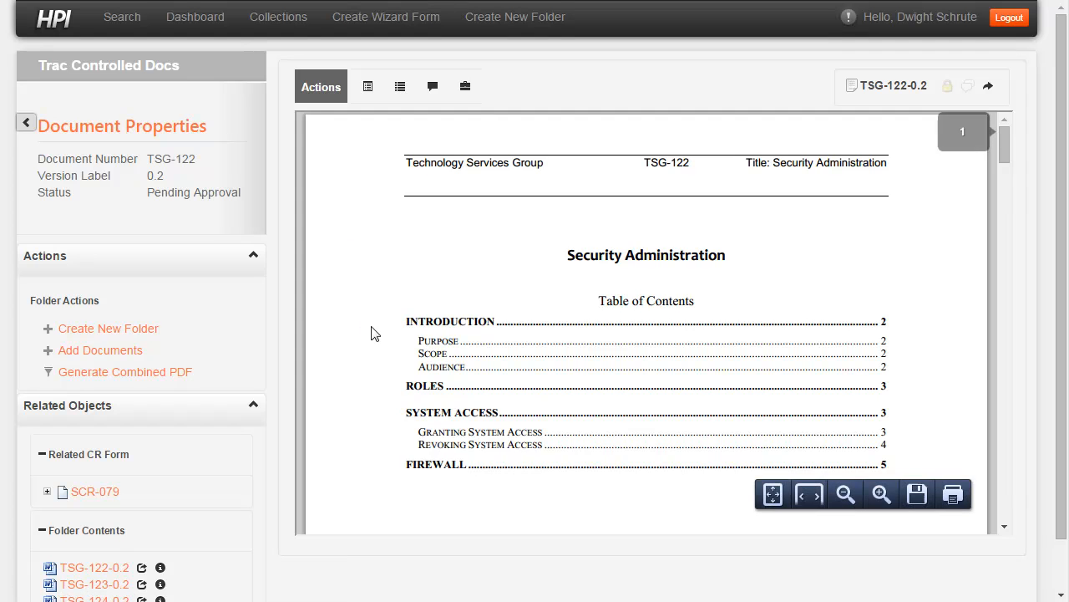
{"action": "scroll", "coordinate": [371, 336], "scroll_direction": "down", "scroll_amount": 1}
{"action": "left_click", "coordinate": [192, 266]}
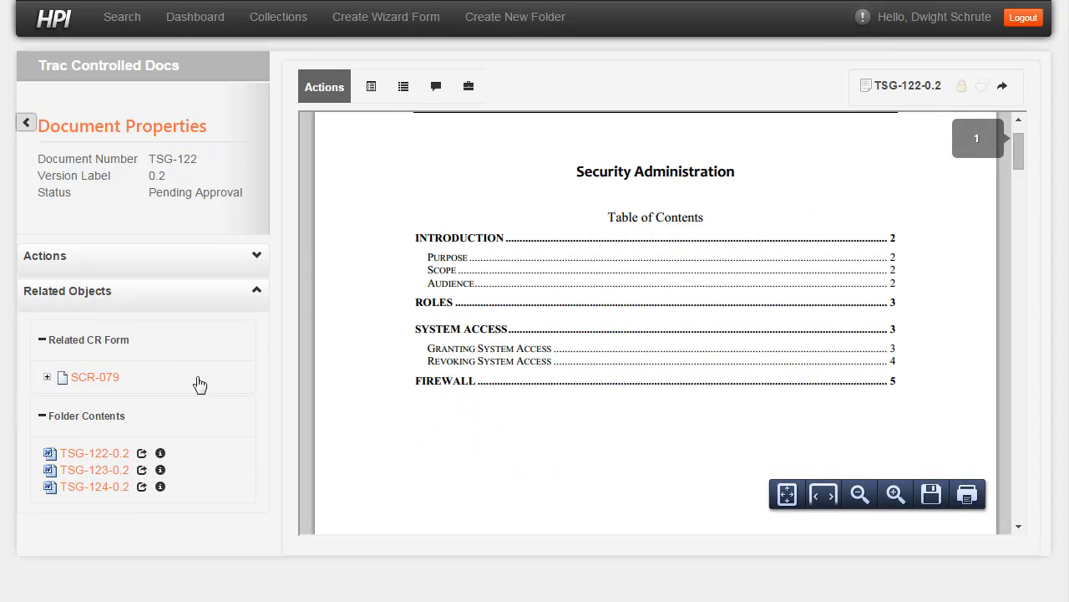
{"action": "left_click", "coordinate": [92, 471]}
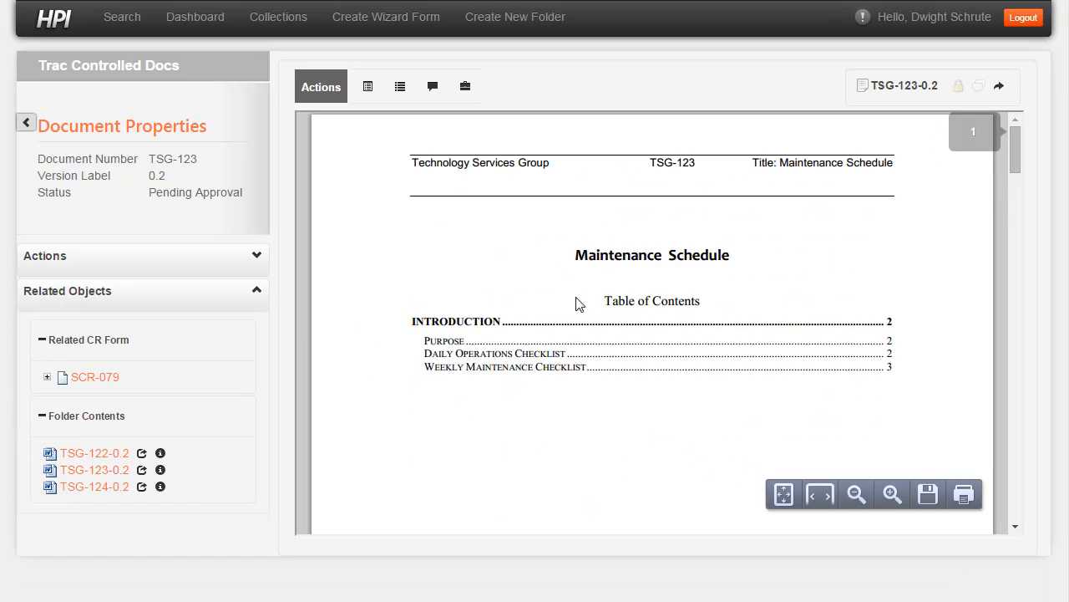
{"action": "left_click", "coordinate": [98, 377]}
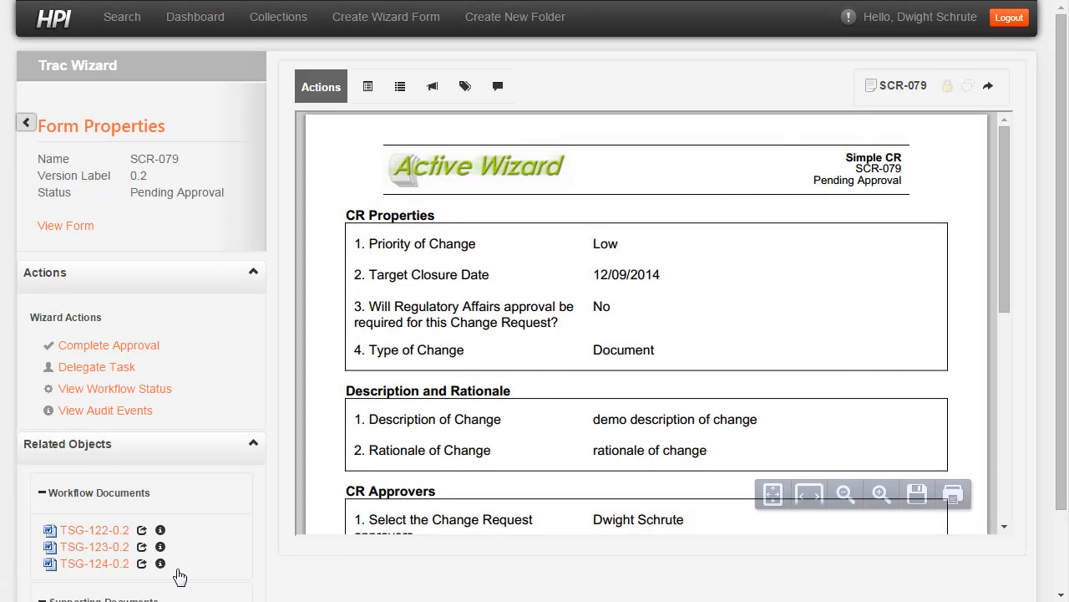
Step: Review document TSG-124 side by side with the change request form, and close the document
{"action": "left_click", "coordinate": [141, 563]}
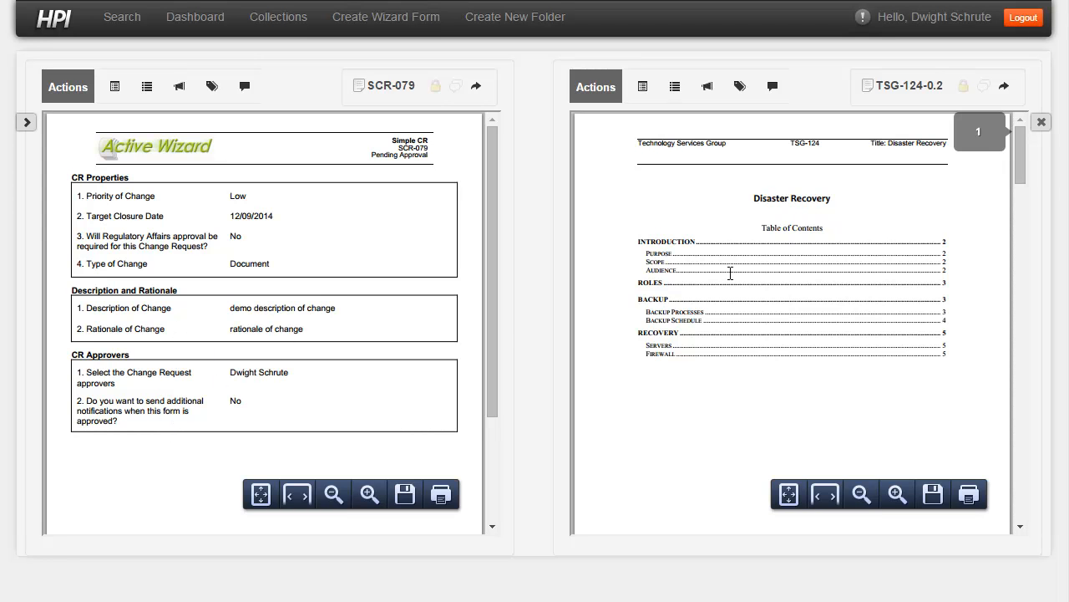
{"action": "scroll", "coordinate": [847, 291], "scroll_direction": "down", "scroll_amount": 7}
{"action": "scroll", "coordinate": [891, 302], "scroll_direction": "up", "scroll_amount": 7}
{"action": "left_click", "coordinate": [1040, 122]}
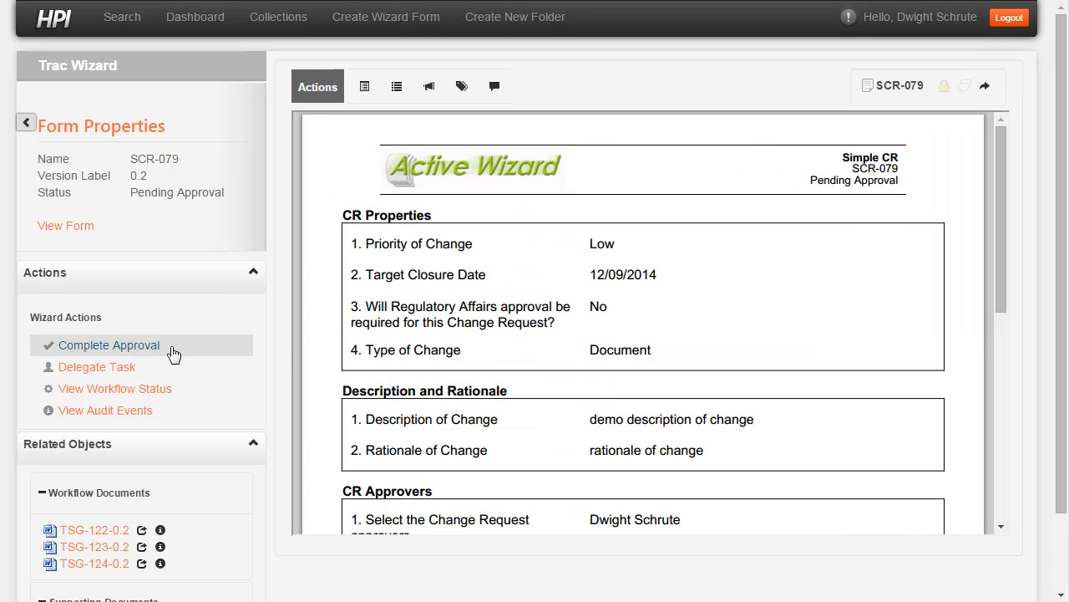
Step: Complete the approval of SCR-079 with the Approve action and CR Approval role, signing with the approver's username and account password
{"action": "left_click", "coordinate": [98, 345]}
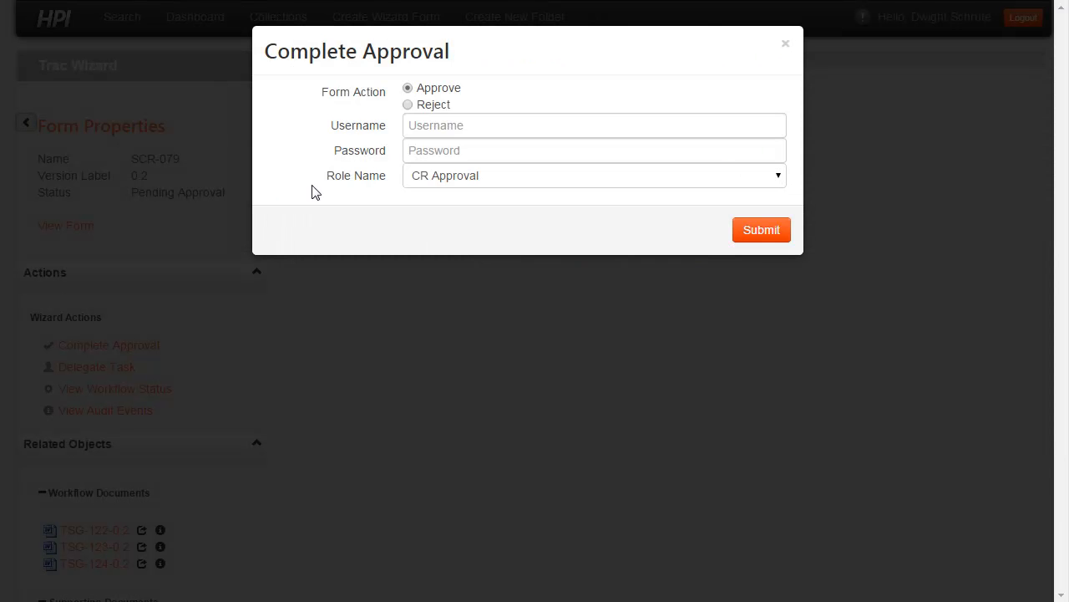
{"action": "left_click", "coordinate": [443, 131]}
{"action": "type", "text": "dschrute"}
{"action": "key", "text": "Tab"}
{"action": "type", "text": "••••"}
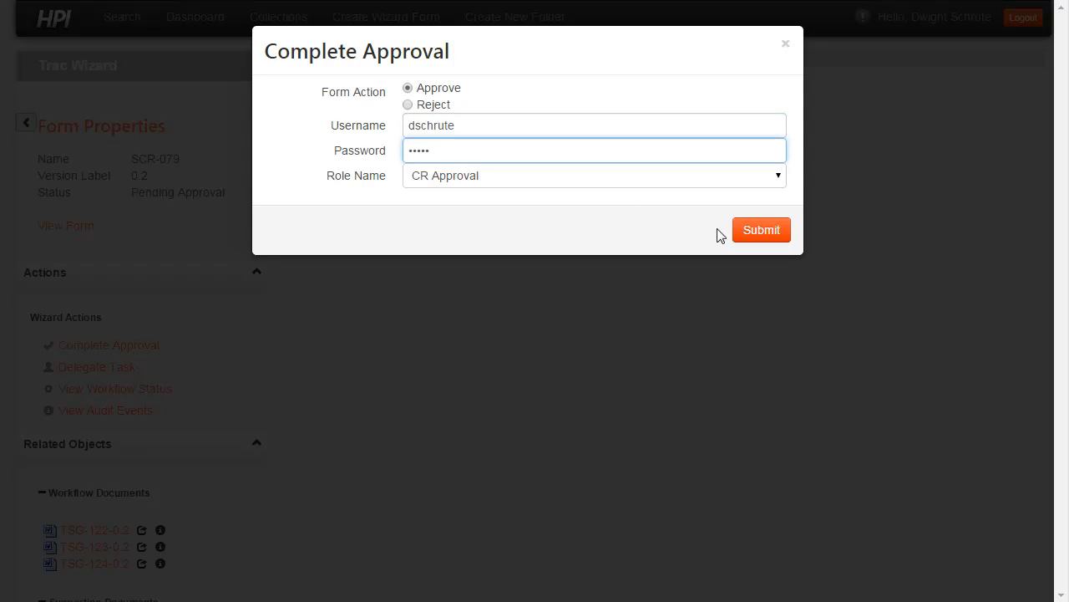
{"action": "left_click", "coordinate": [756, 230]}
{"action": "left_click", "coordinate": [564, 91]}
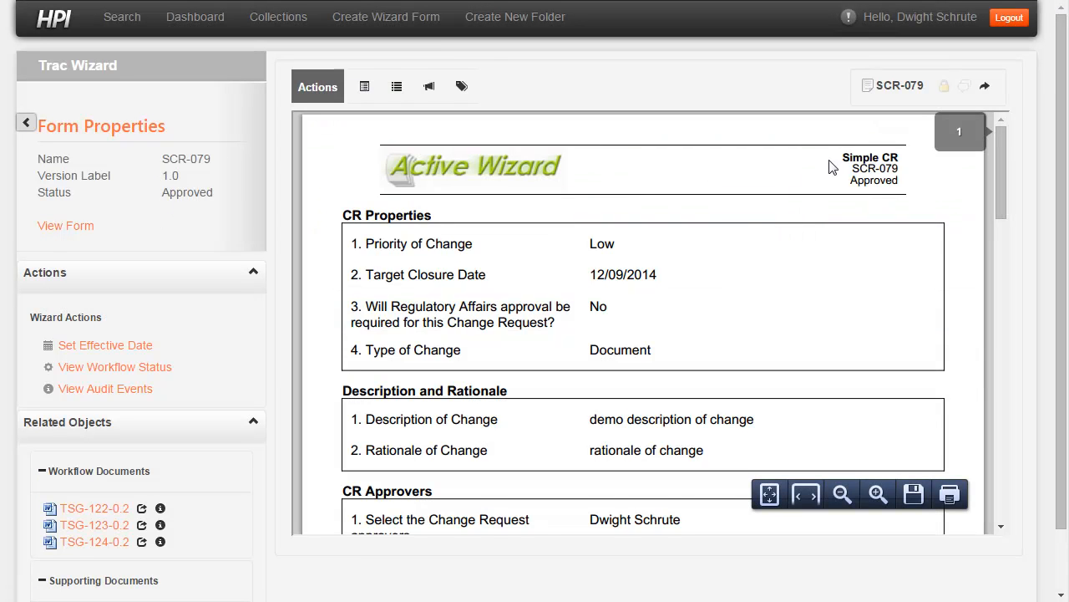
Step: Check the signature page of the SCR-079 form, and open document TSG-122 to check its signature page
{"action": "left_click_drag", "start_coordinate": [1002, 134], "coordinate": [1003, 345]}
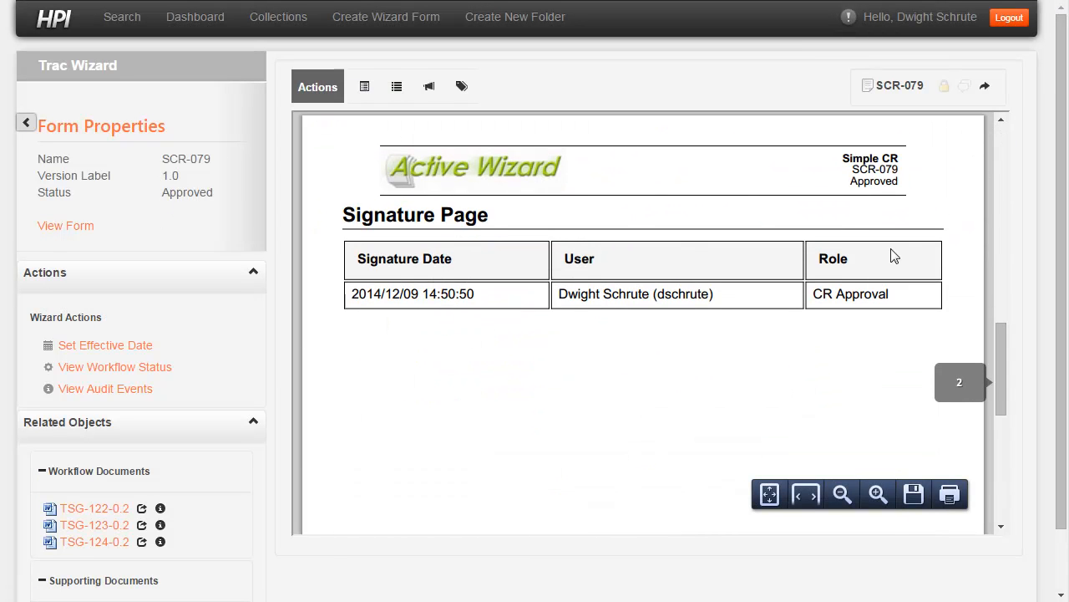
{"action": "left_click", "coordinate": [102, 509]}
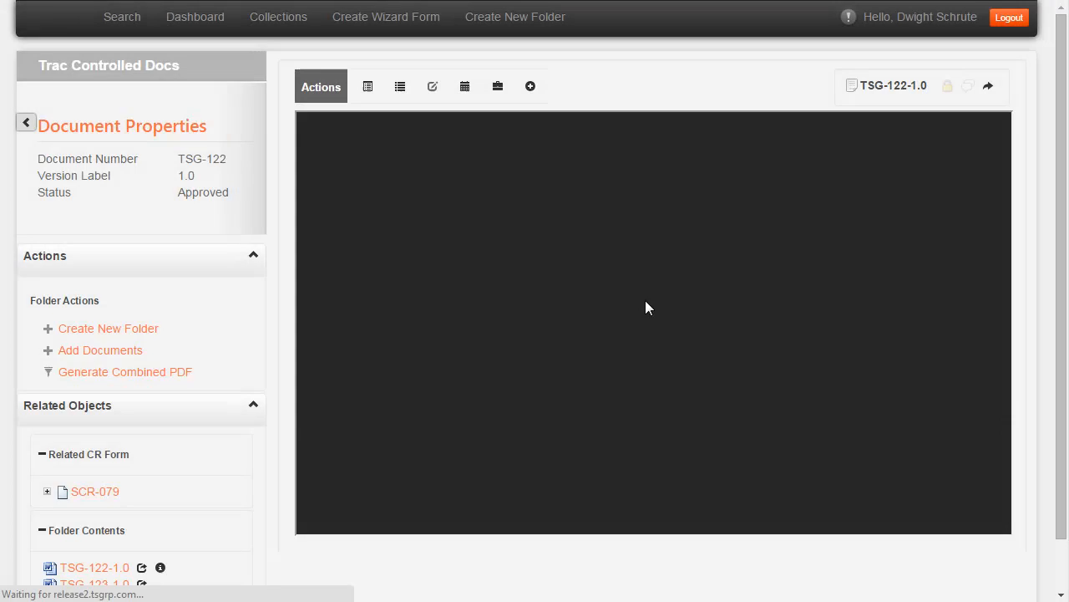
{"action": "left_click", "coordinate": [203, 260]}
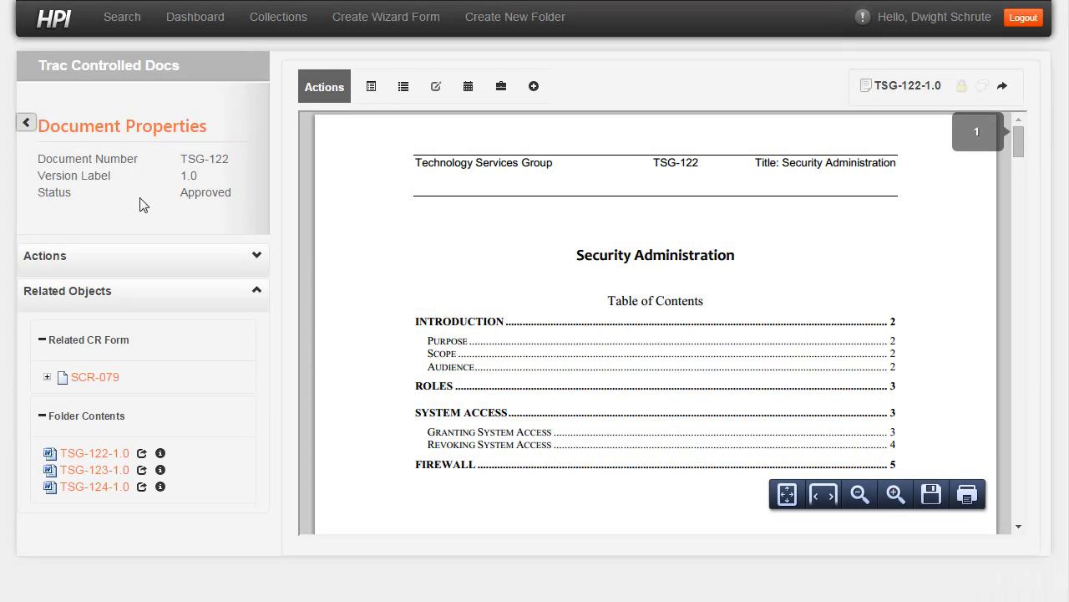
{"action": "left_click_drag", "start_coordinate": [1021, 151], "coordinate": [1021, 475]}
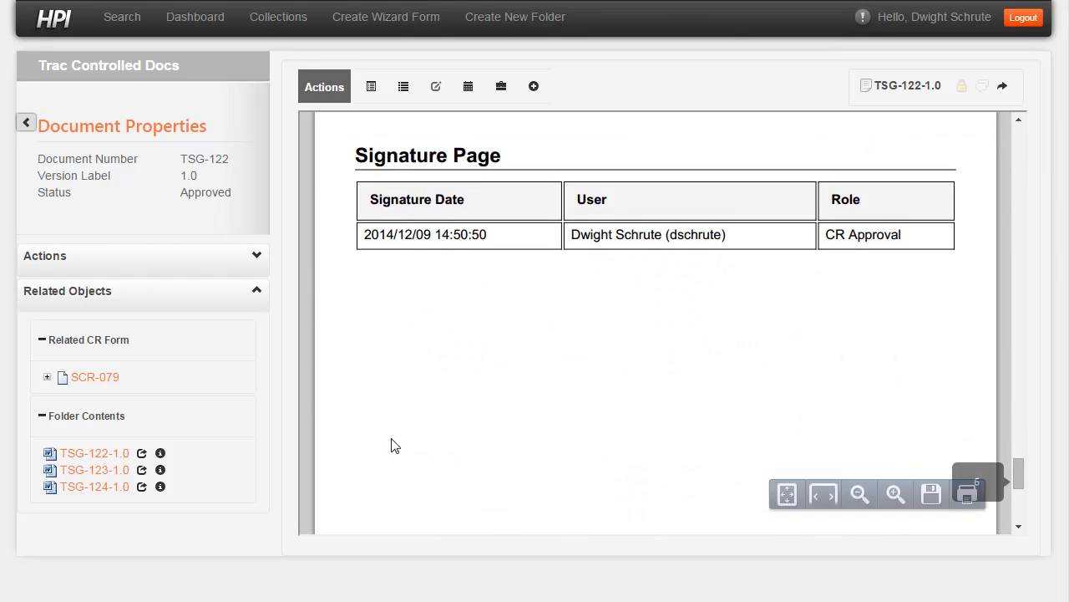
Step: Open documents TSG-123 and TSG-124 from the folder contents and check the signature page of each
{"action": "left_click", "coordinate": [116, 472]}
{"action": "left_click_drag", "start_coordinate": [1015, 152], "coordinate": [999, 468]}
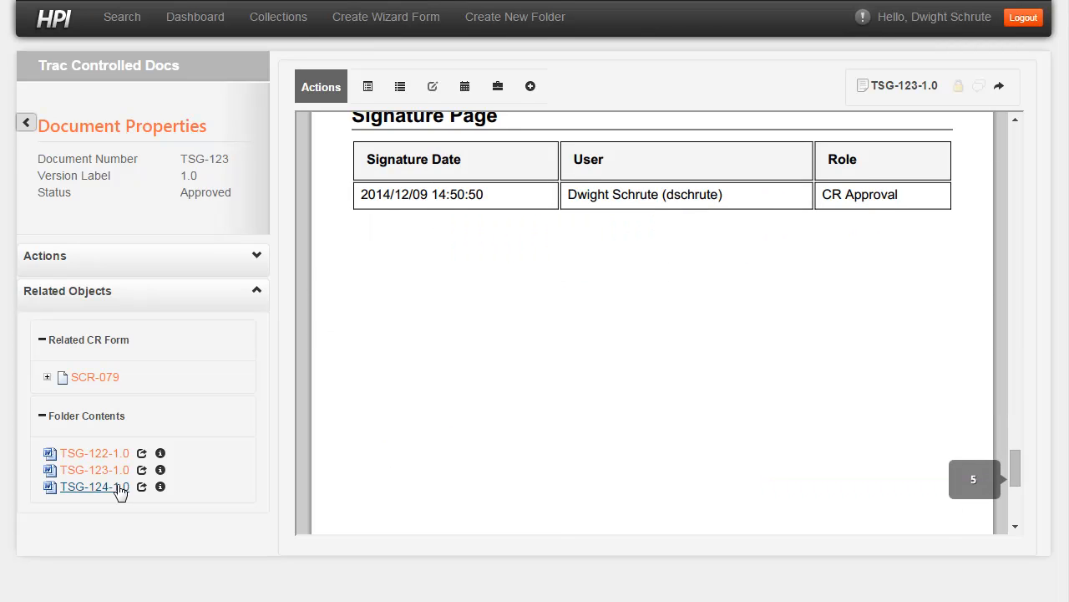
{"action": "left_click", "coordinate": [117, 488]}
{"action": "mouse_move", "coordinate": [1012, 151]}
{"action": "left_mouse_down"}
{"action": "mouse_move", "coordinate": [1007, 499]}
{"action": "mouse_move", "coordinate": [1012, 479]}
{"action": "left_mouse_up"}
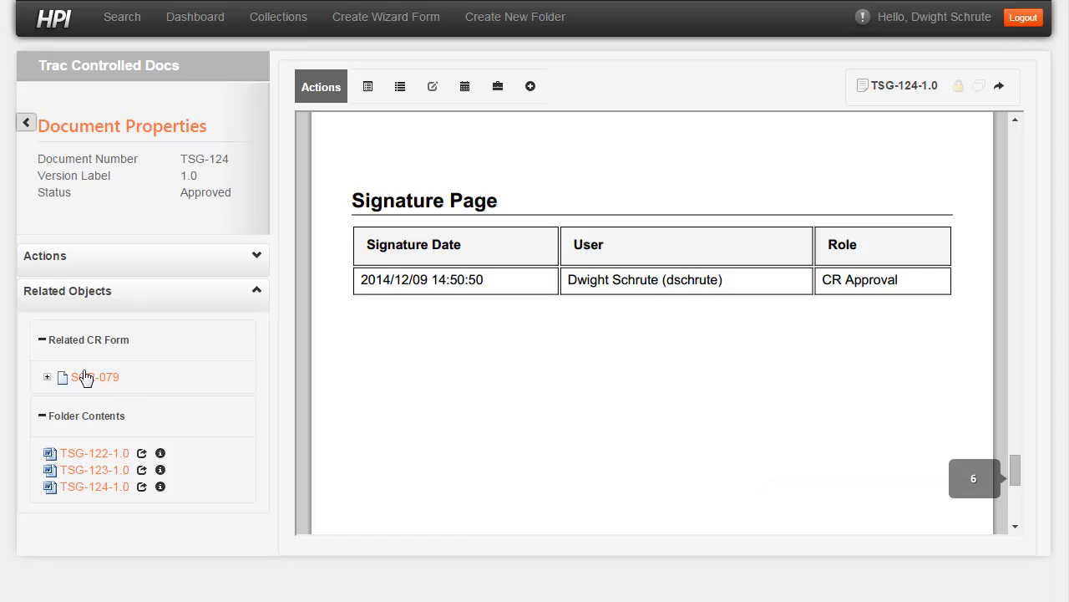
Step: Return to the SCR-079 change request, examine its audit events, and go back to the form view
{"action": "left_click", "coordinate": [86, 379]}
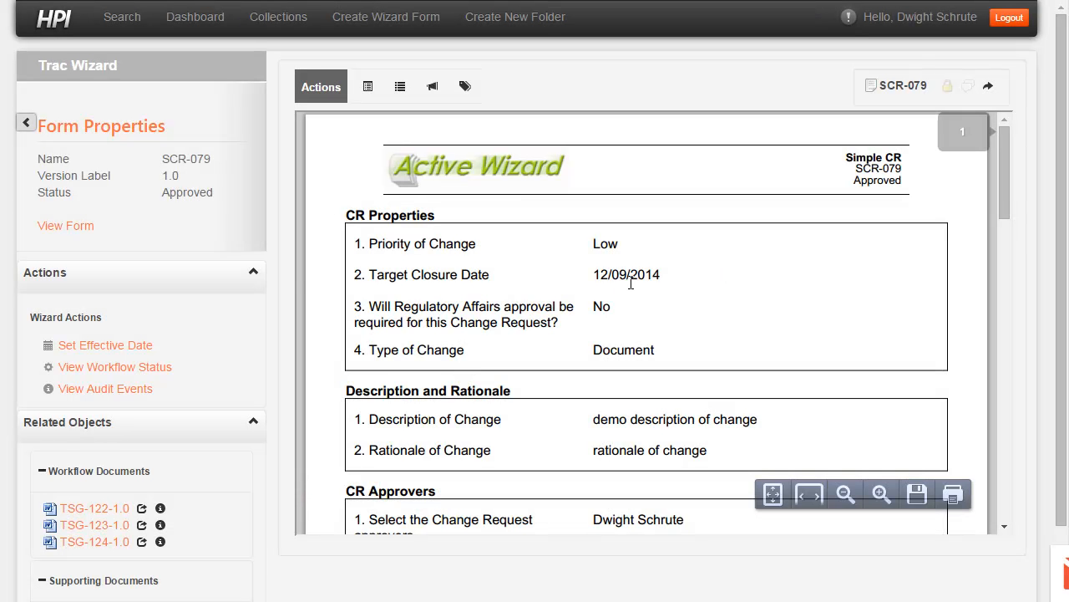
{"action": "left_click", "coordinate": [109, 391]}
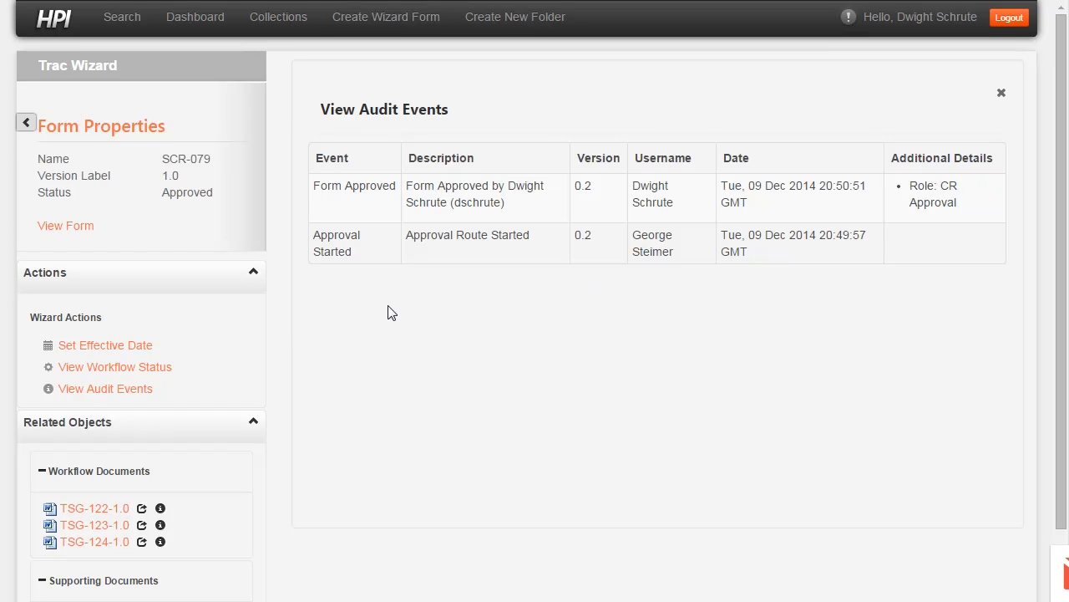
{"action": "left_click", "coordinate": [83, 232]}
Step: Open the effective date settings for the change request's documents and cancel without setting any dates
{"action": "left_click", "coordinate": [112, 346]}
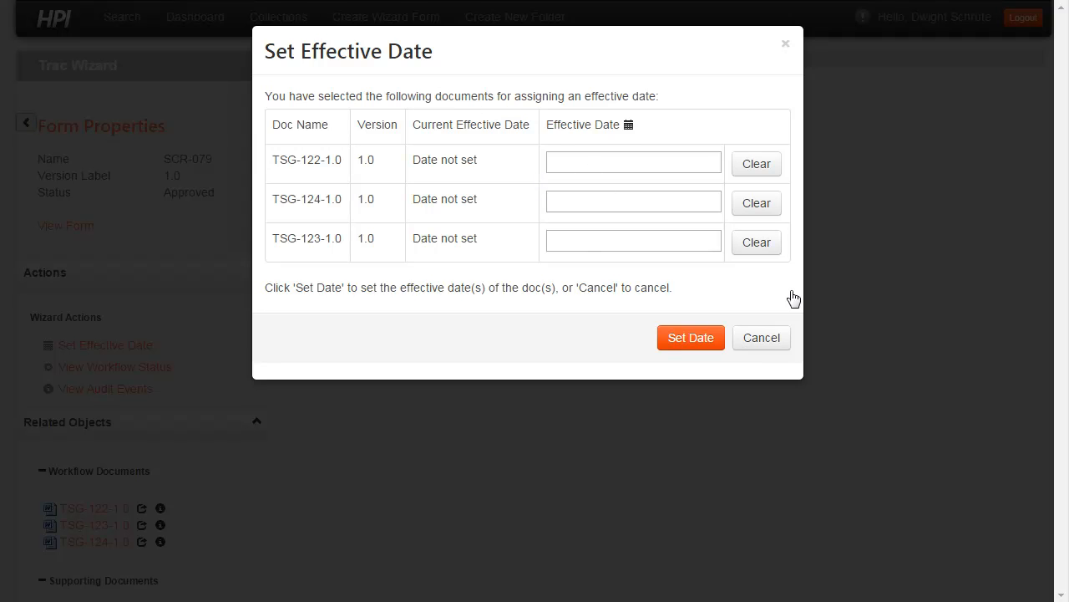
{"action": "left_click", "coordinate": [762, 338]}
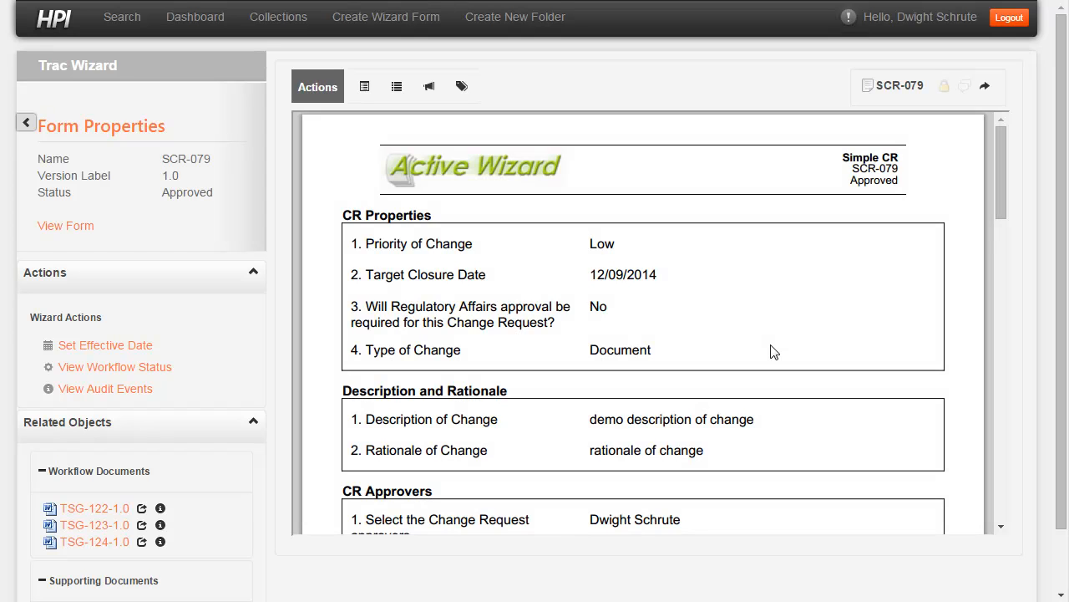